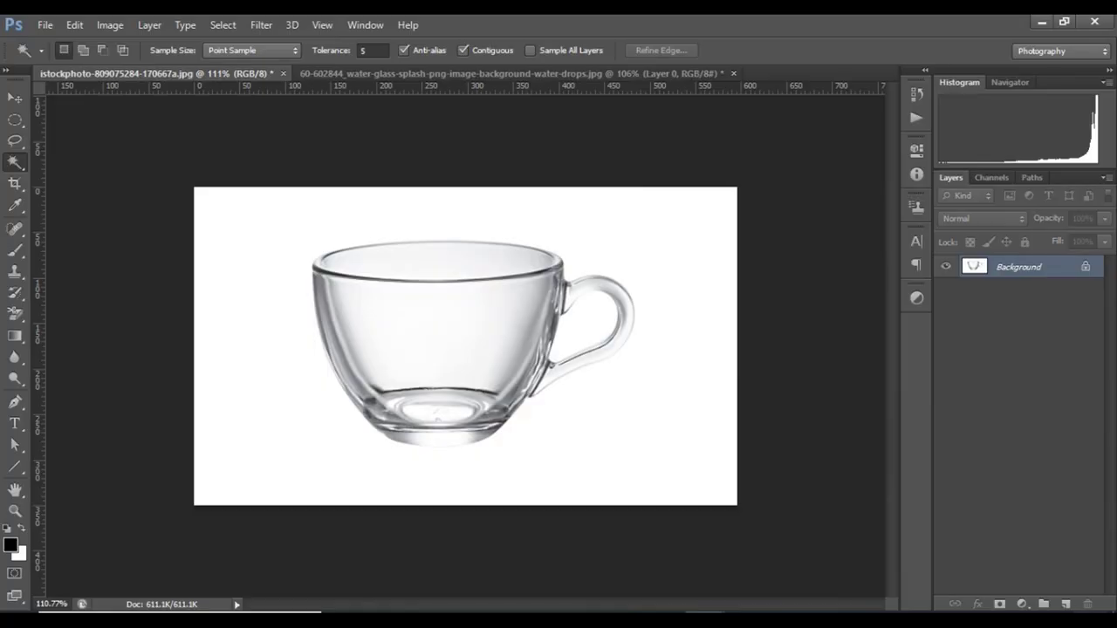
- Duplicate the Background cup photo as Layer 1 with Ctrl+J
key(ctrl+j)
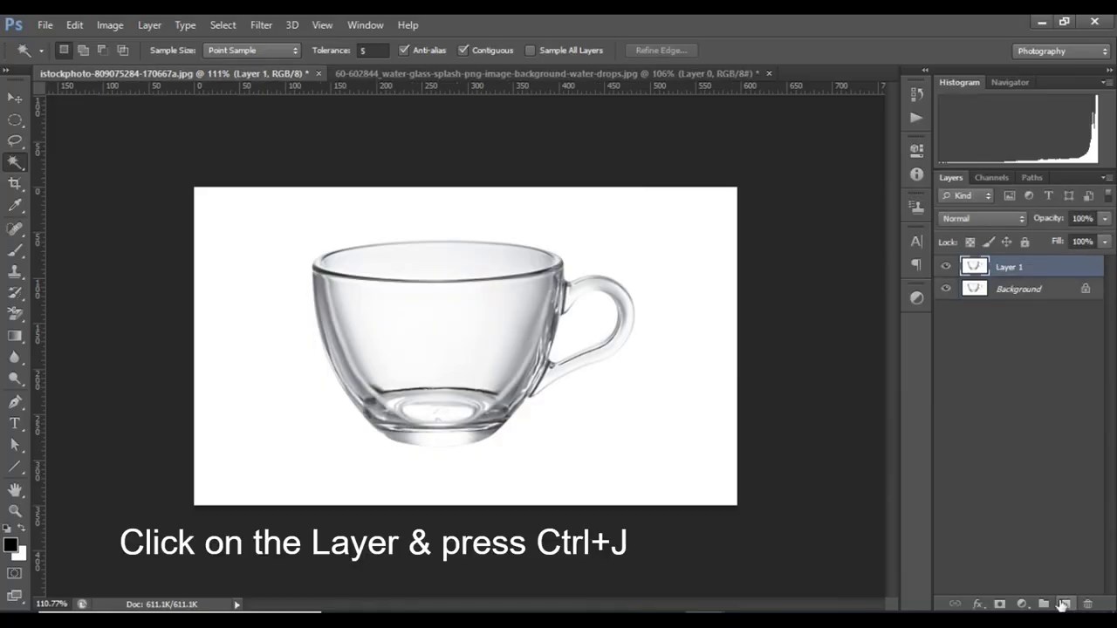
- Select the white background around the cup and add a layer mask to Layer 1, checking the cutout against the hidden Background
click(269, 375)
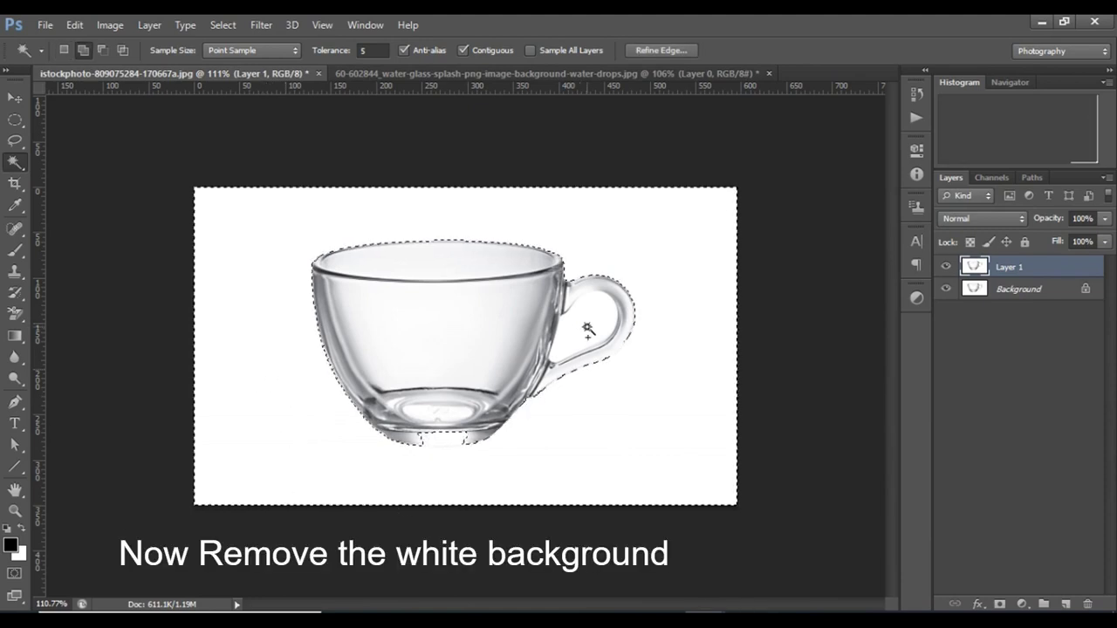
alt+scroll(424, 466, up, 5)
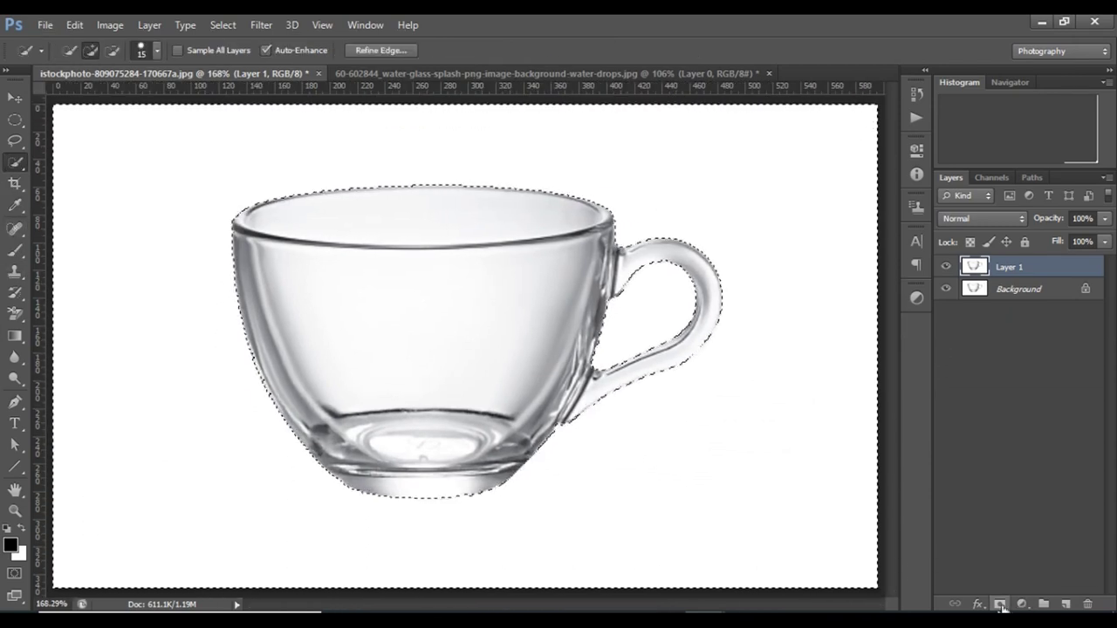
click(1000, 605)
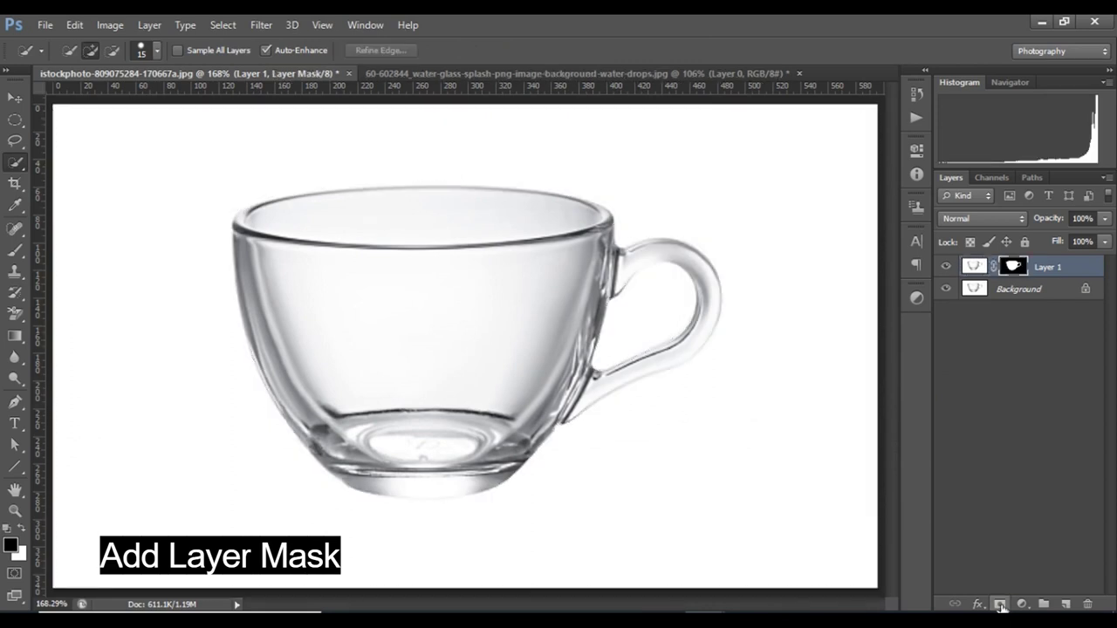
click(945, 289)
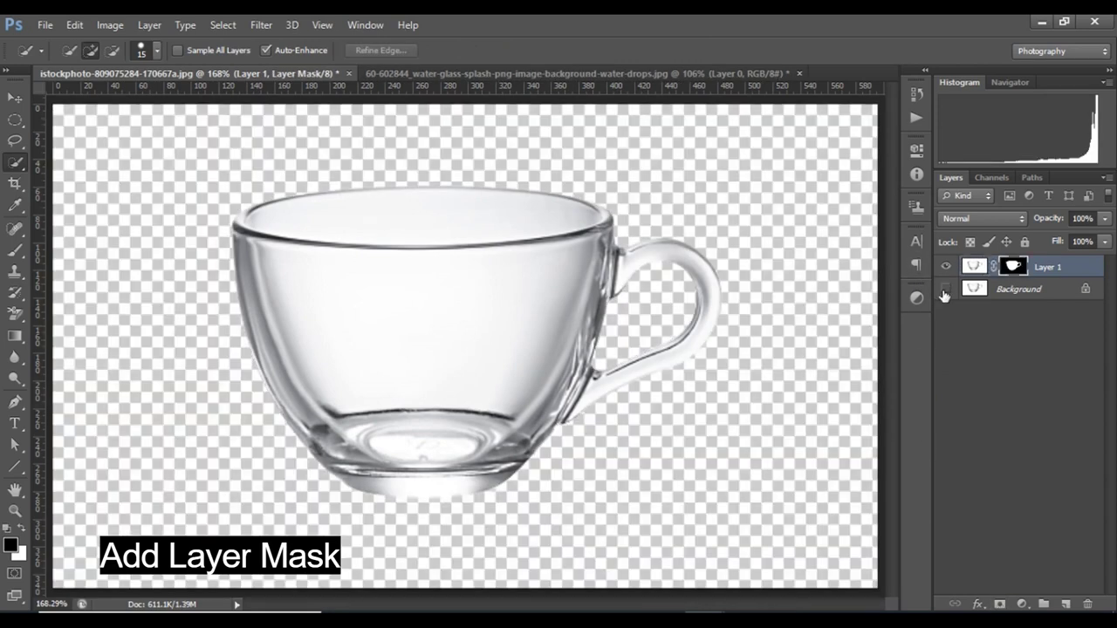
click(944, 293)
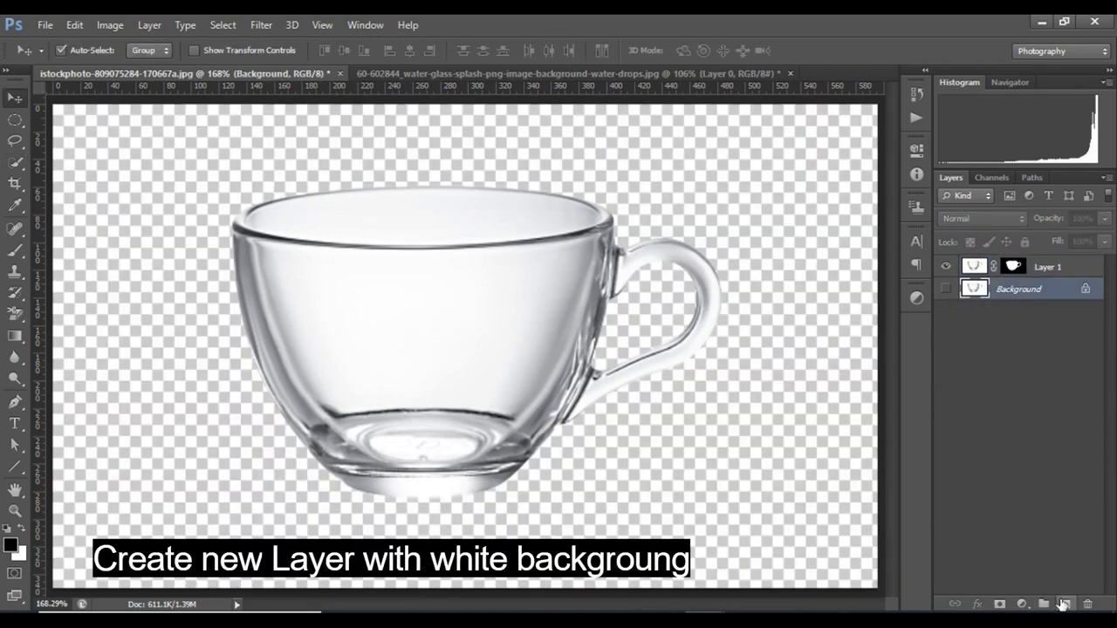
- Add a new empty layer and a Gradient fill layer for the backdrop
click(1065, 604)
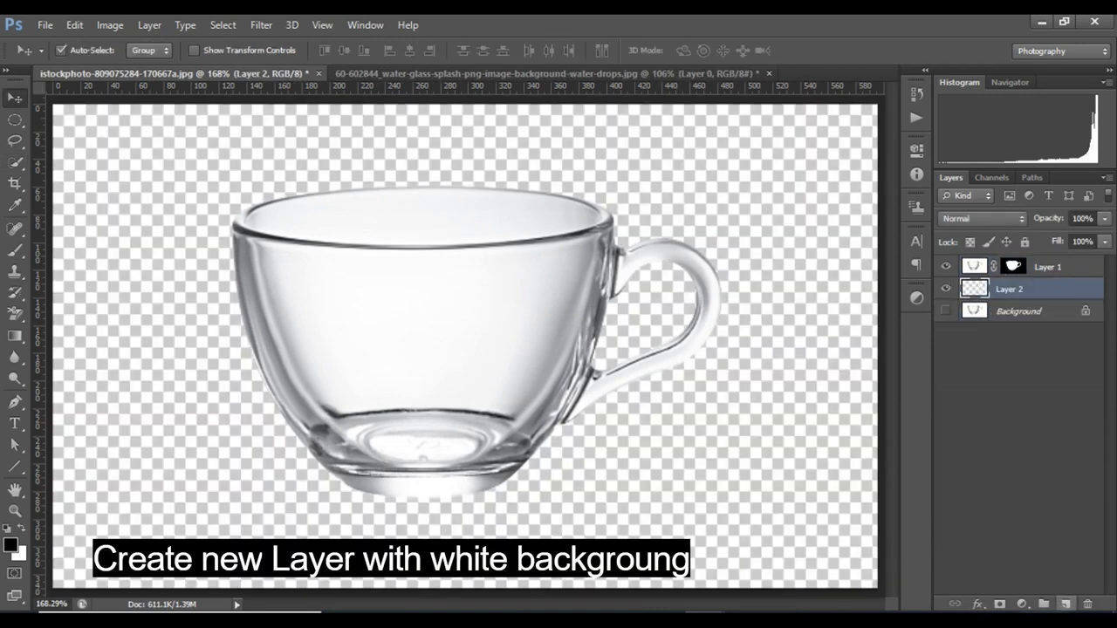
click(1024, 604)
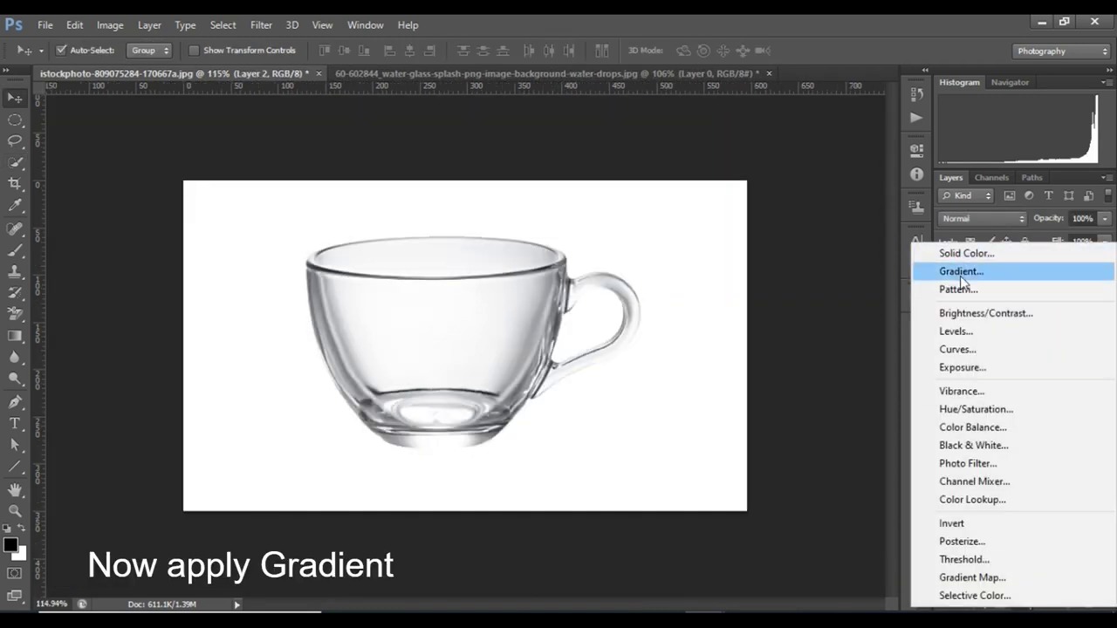
click(961, 272)
- Use the Foreground to Background gradient with its left stop set to grey aeabab
click(853, 205)
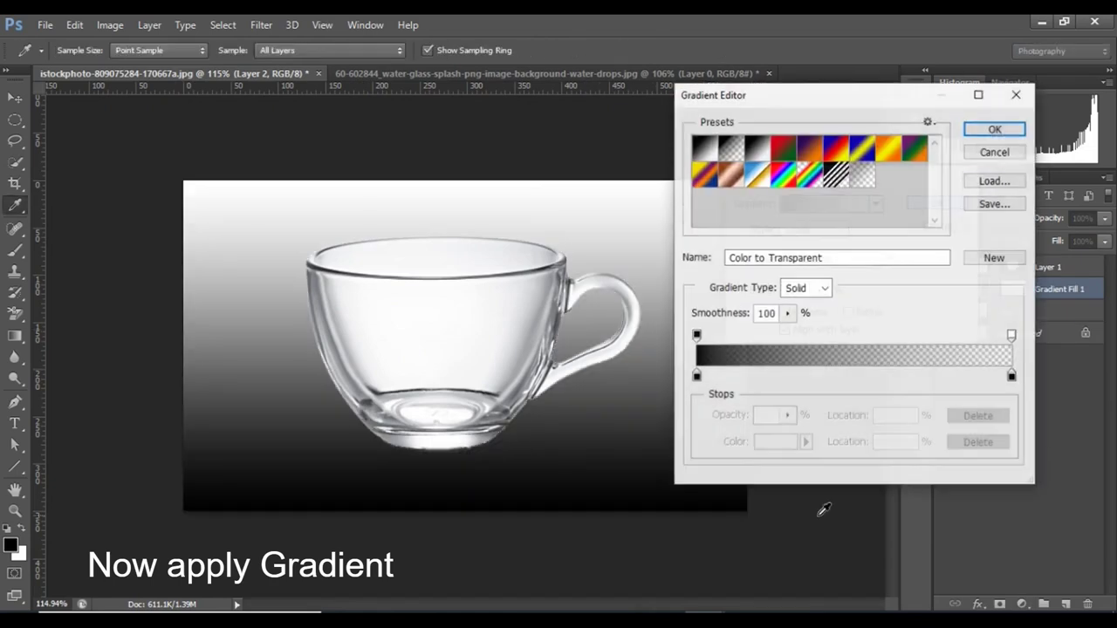
click(712, 156)
double_click(696, 376)
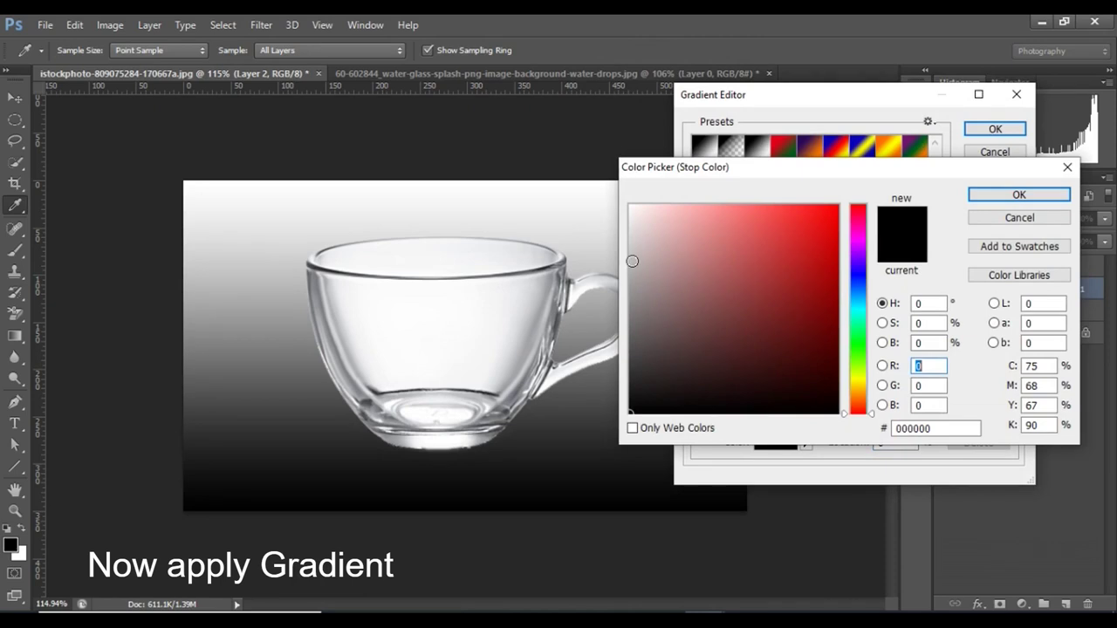
click(629, 255)
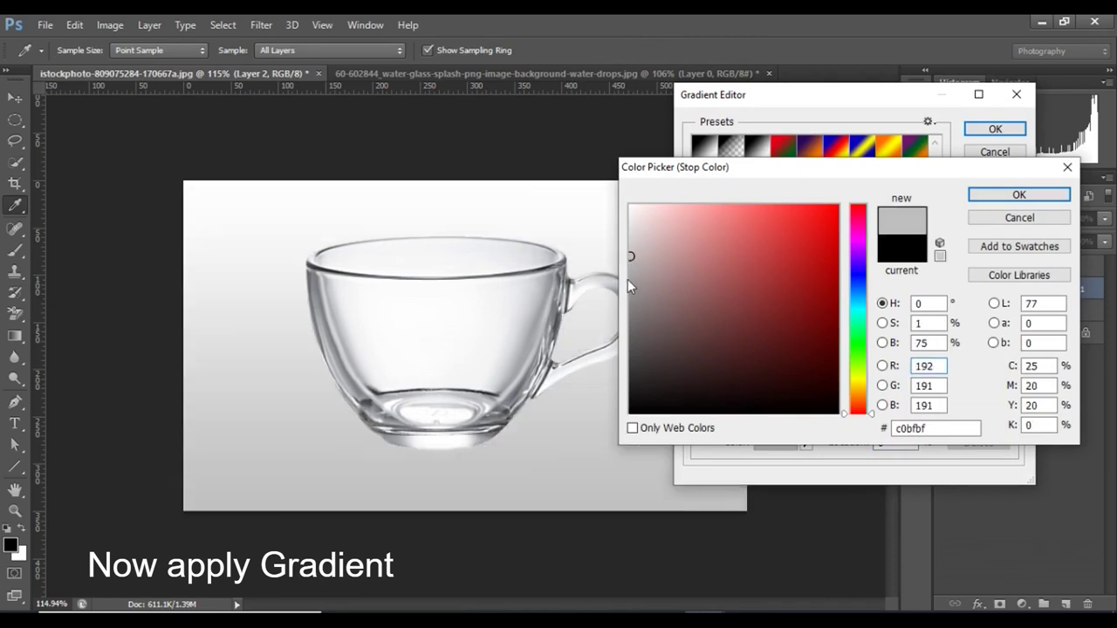
click(631, 271)
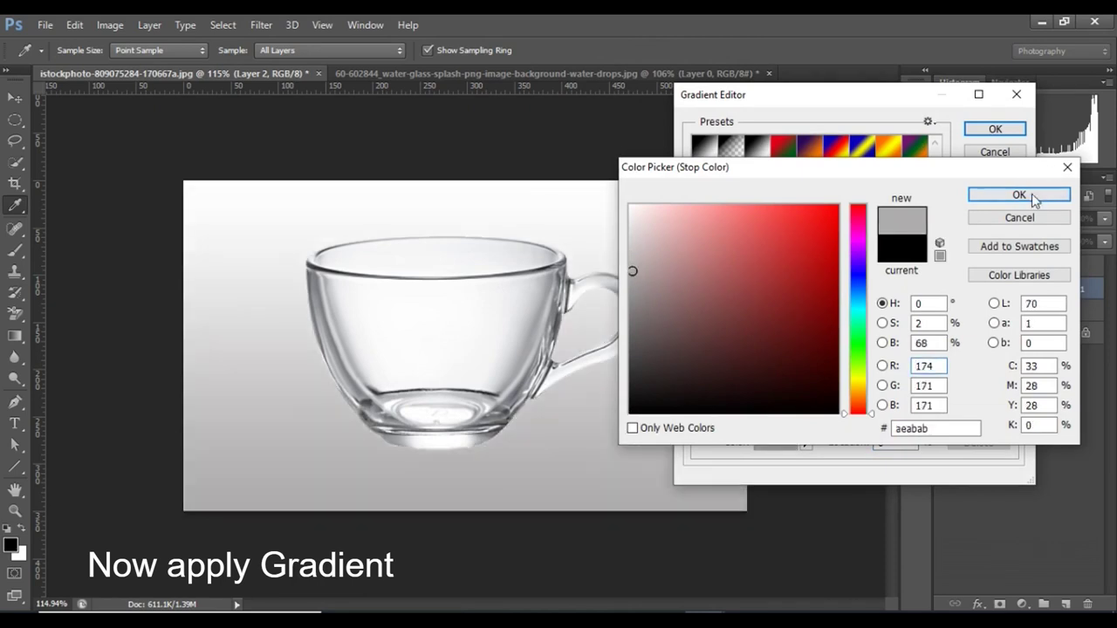
click(1019, 195)
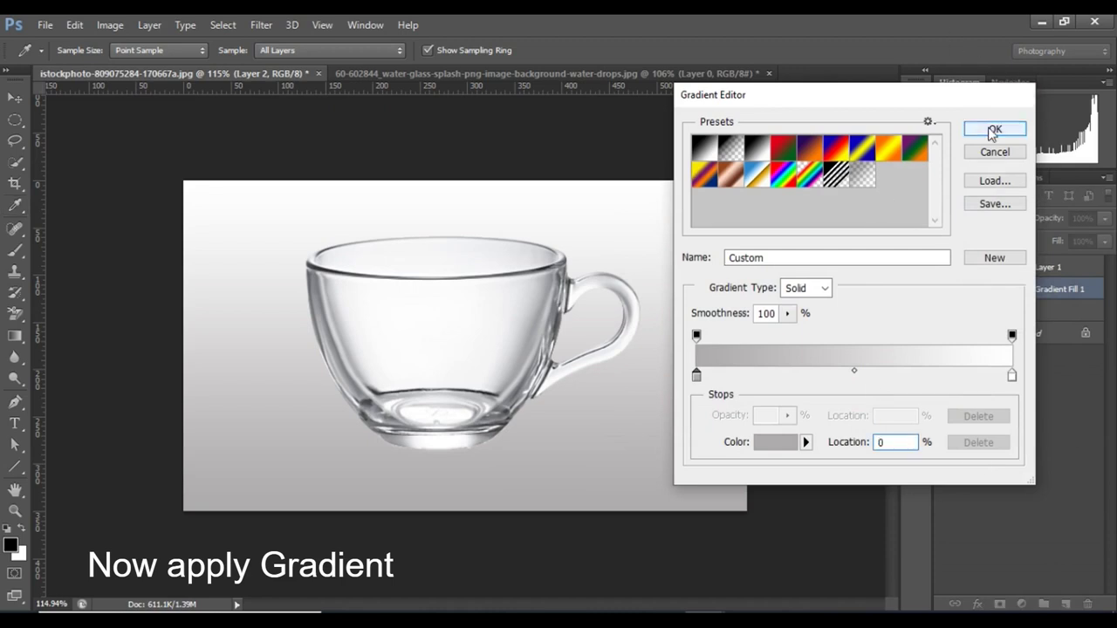
click(994, 128)
click(937, 202)
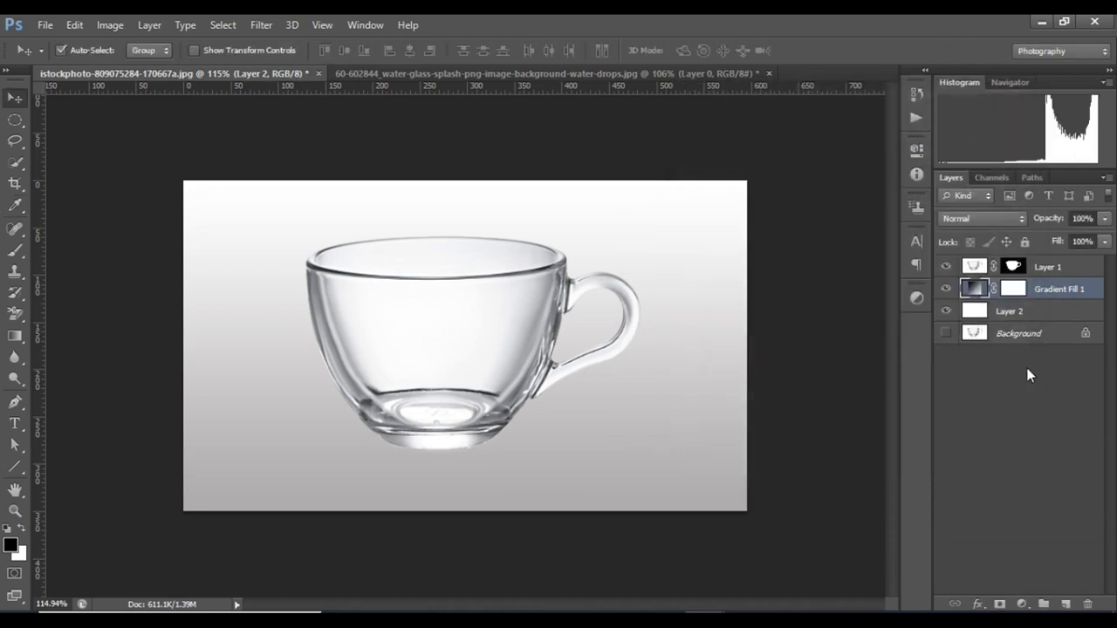
- On a new layer, fill a flat ellipse with black and nudge it under the cup's base
click(1065, 603)
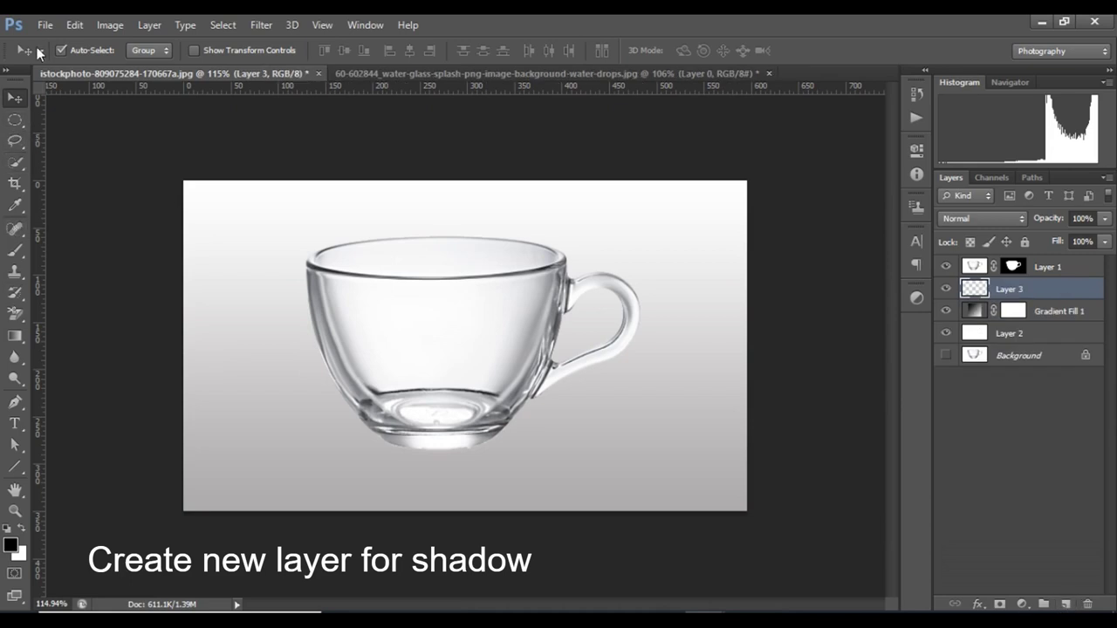
click(15, 119)
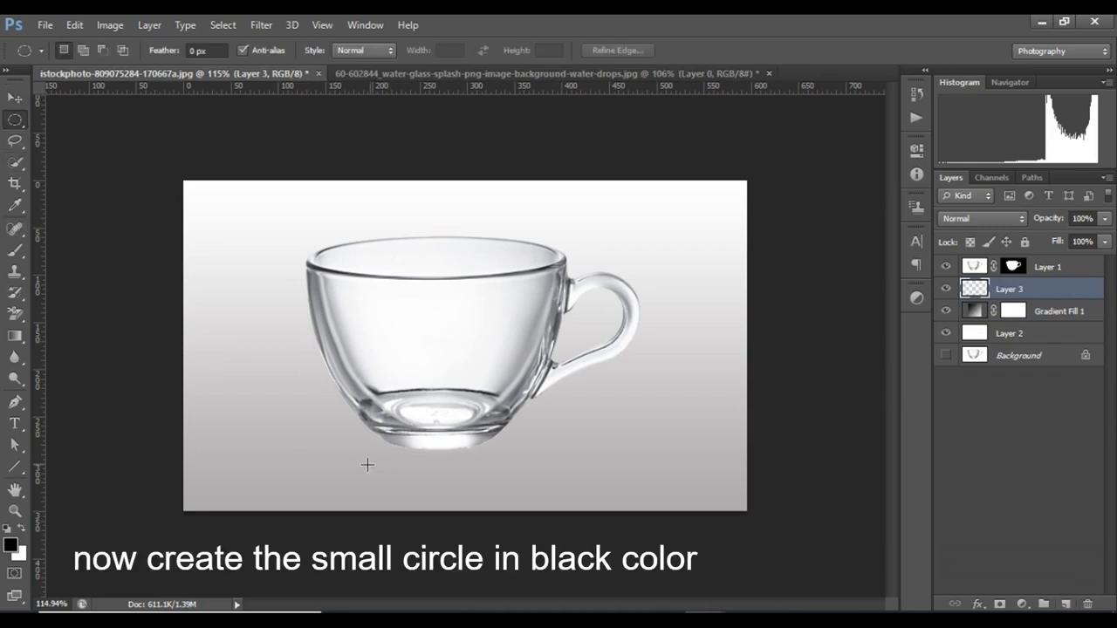
drag(353, 462, 511, 472)
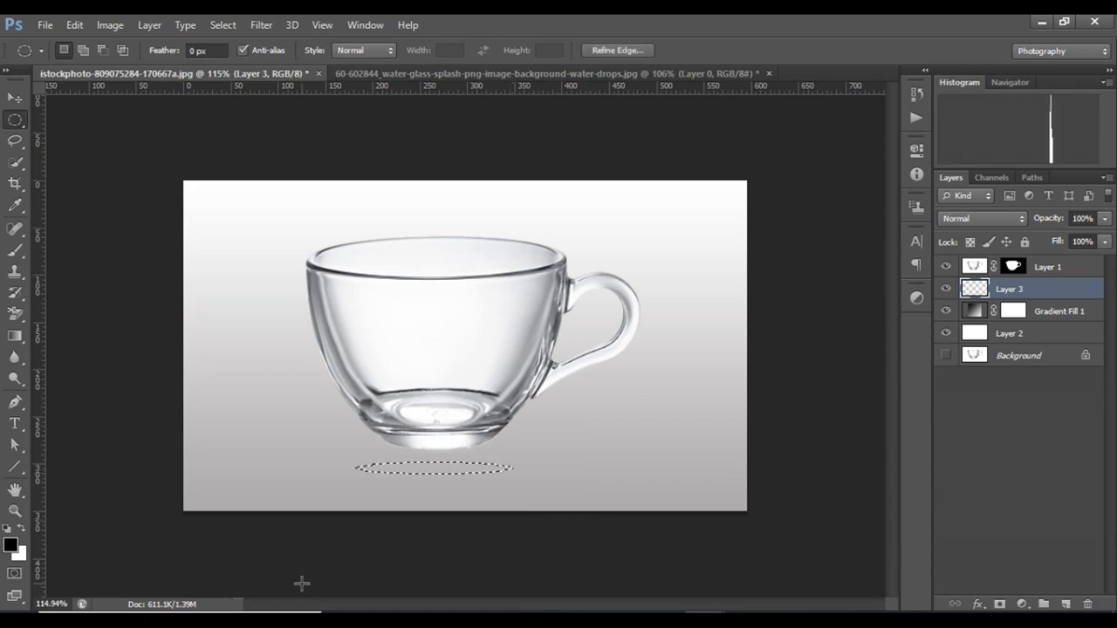
key(alt+BackSpace)
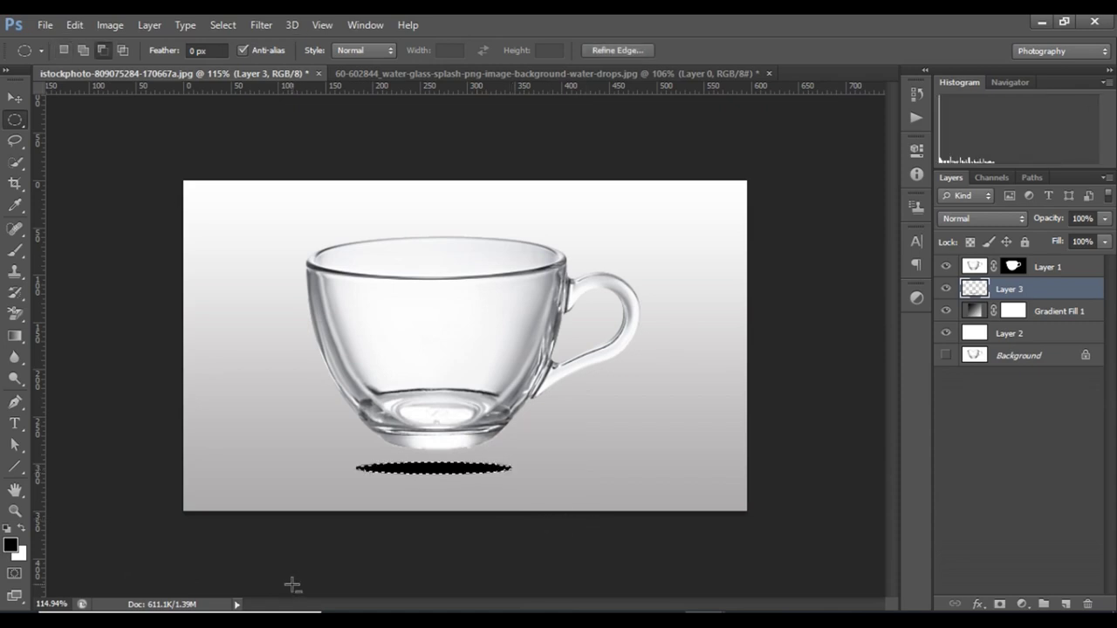
key(ctrl+d)
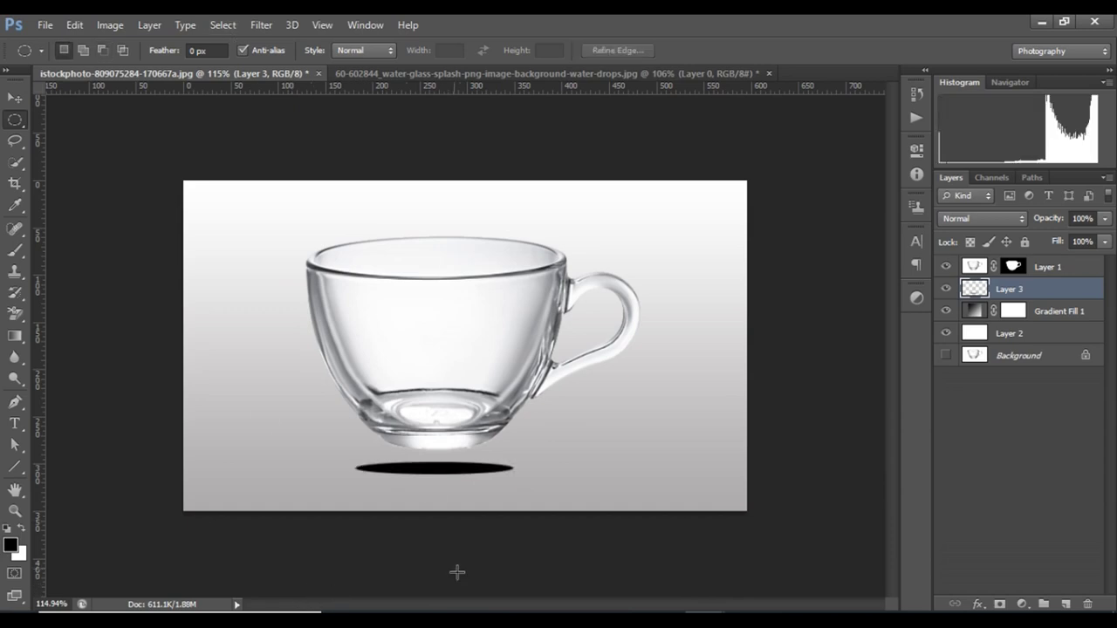
click(14, 97)
drag(446, 471, 453, 464)
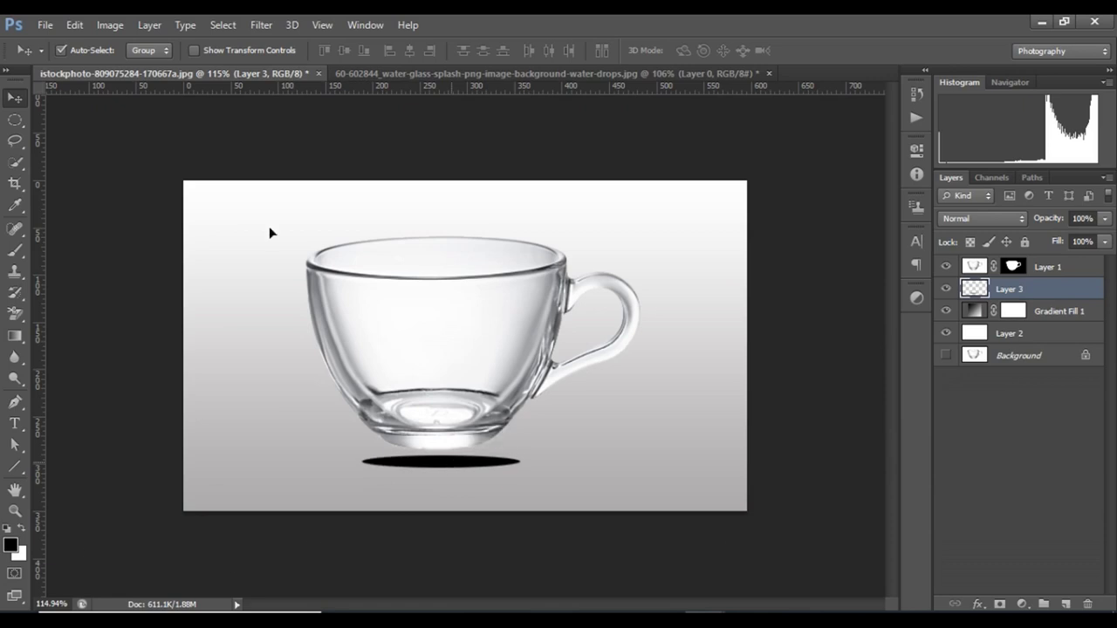
- Soften the black ellipse with a larger-radius Gaussian Blur
click(260, 25)
mouse_move(288, 190)
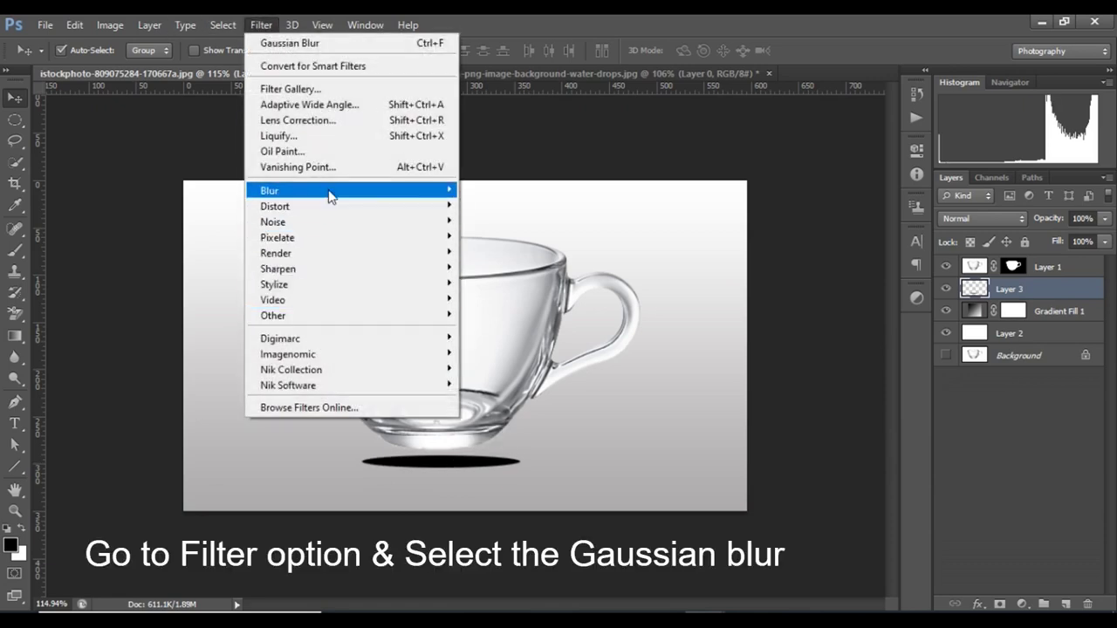
click(504, 306)
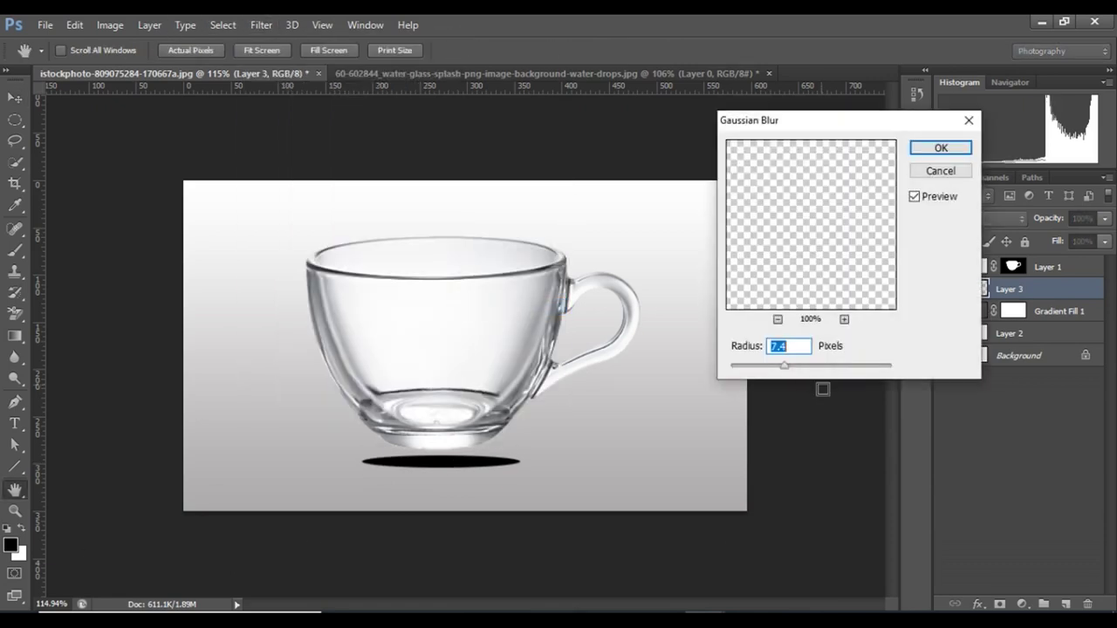
mouse_move(783, 362)
mouse_down()
mouse_move(804, 366)
mouse_move(780, 370)
mouse_up()
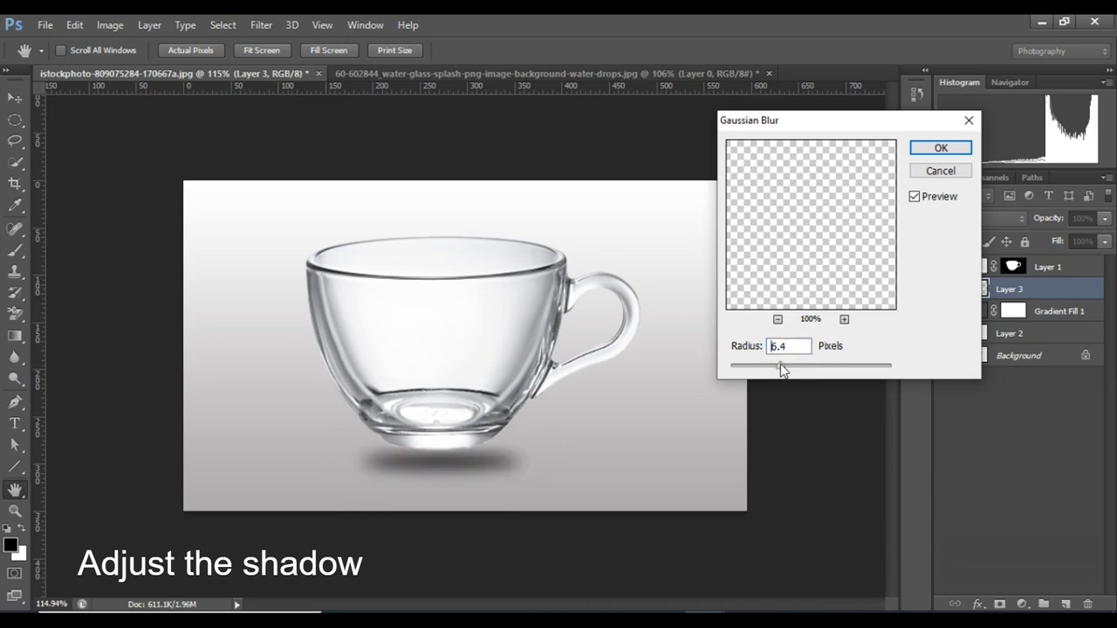
key(Return)
- Move the blurred shadow up under the cup and resize it with Free Transform
mouse_move(437, 460)
mouse_down()
mouse_move(440, 450)
mouse_move(465, 462)
mouse_move(451, 469)
mouse_up()
key(ctrl+t)
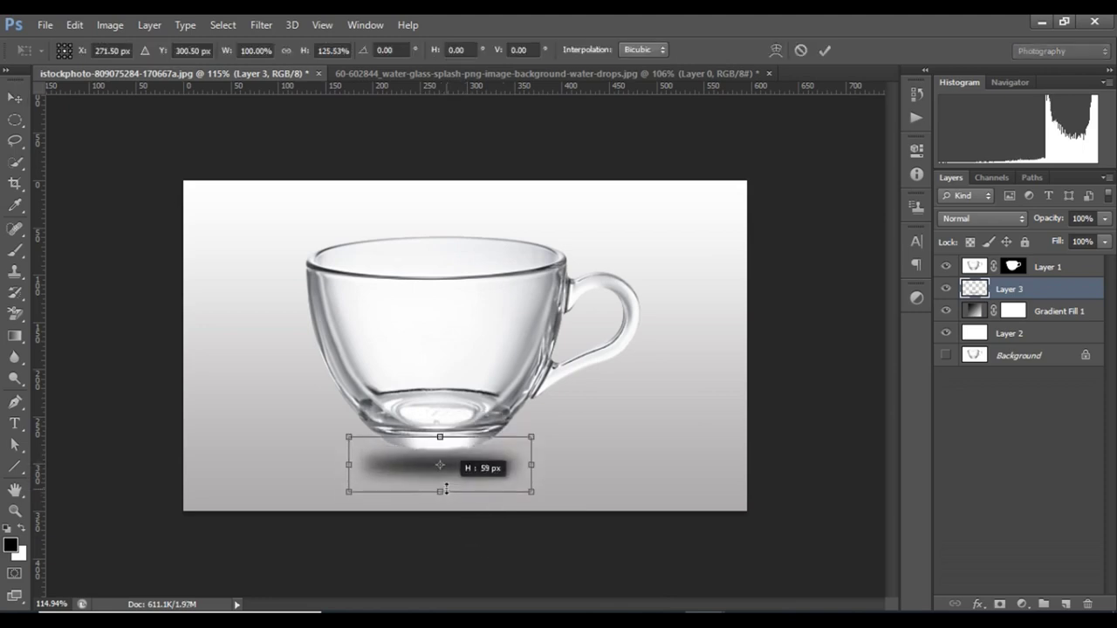
key(Return)
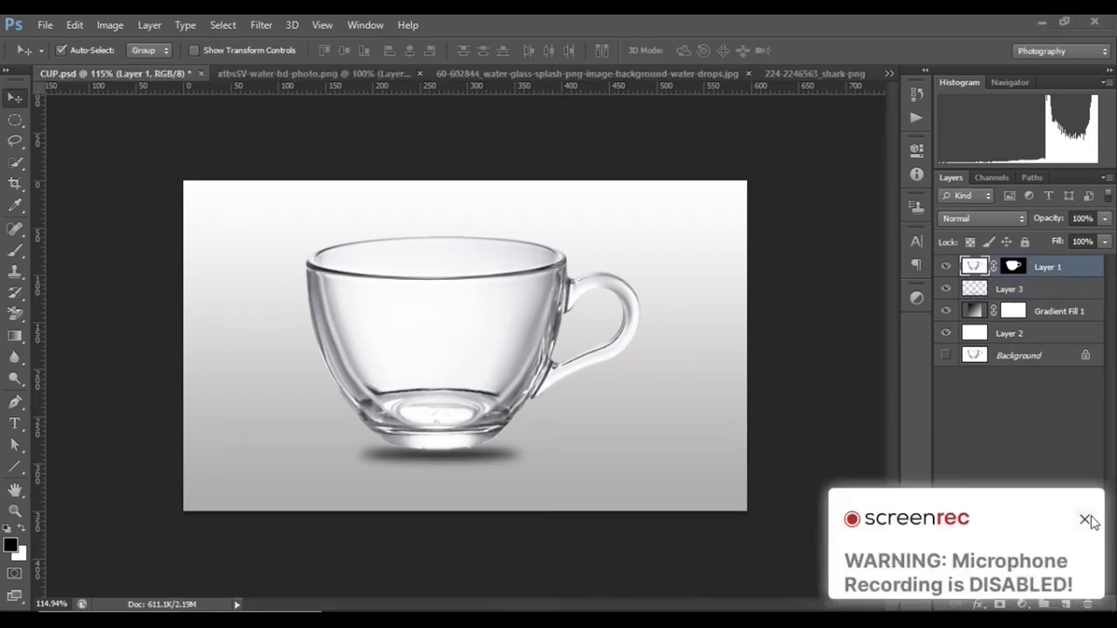
- Paste the water image as a new layer and scale it to about 97% over the cup
click(1087, 520)
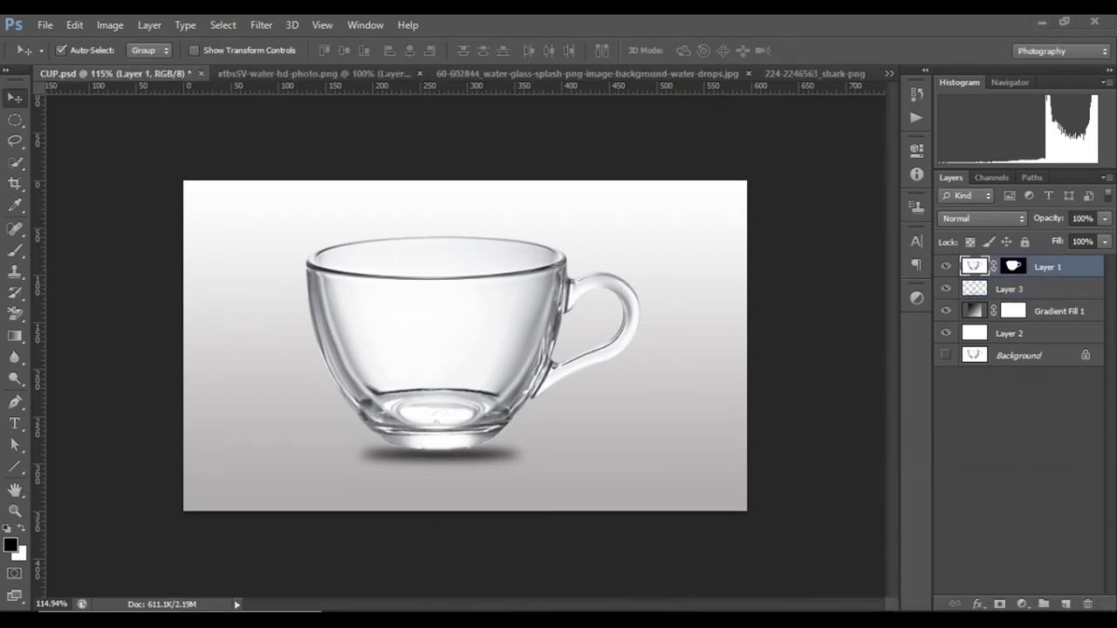
key(ctrl+v)
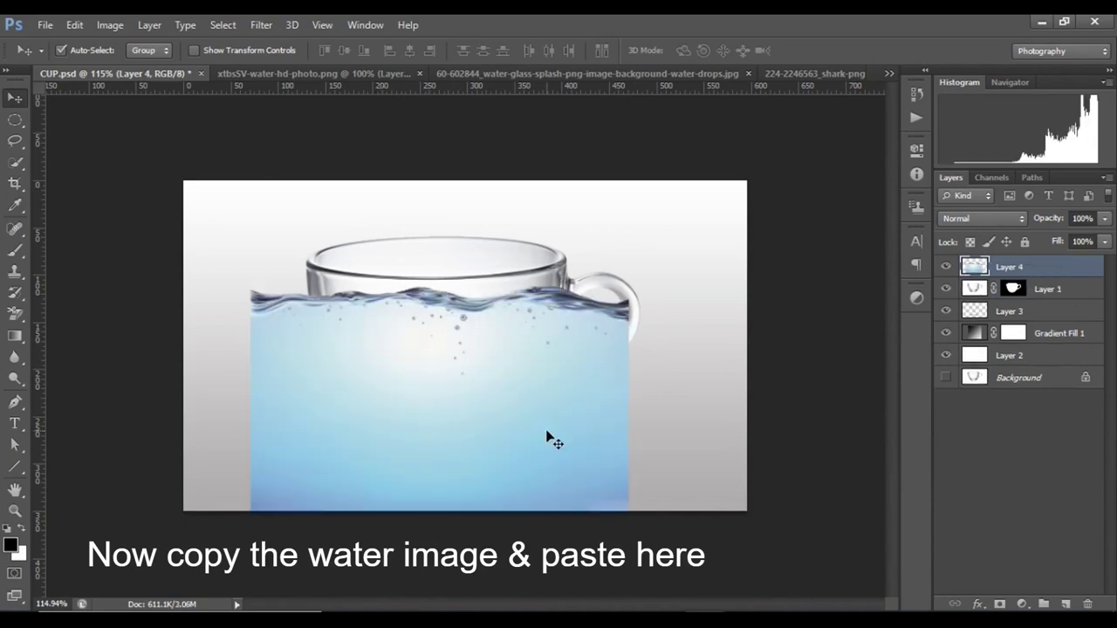
key(ctrl+t)
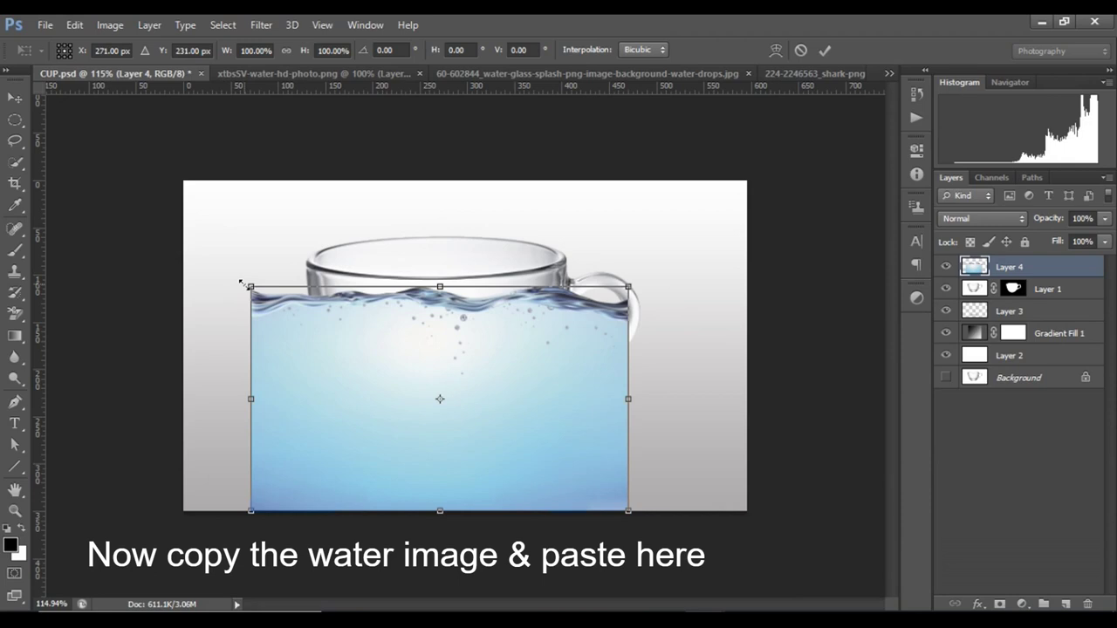
drag(242, 283, 263, 293)
drag(598, 432, 598, 429)
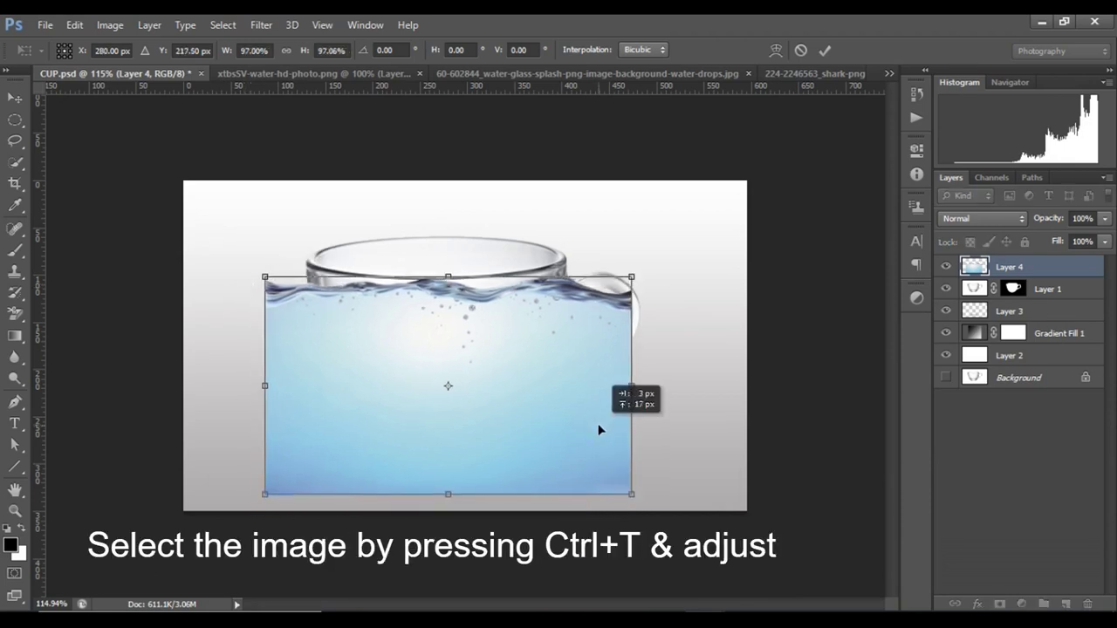
key(ctrl+z)
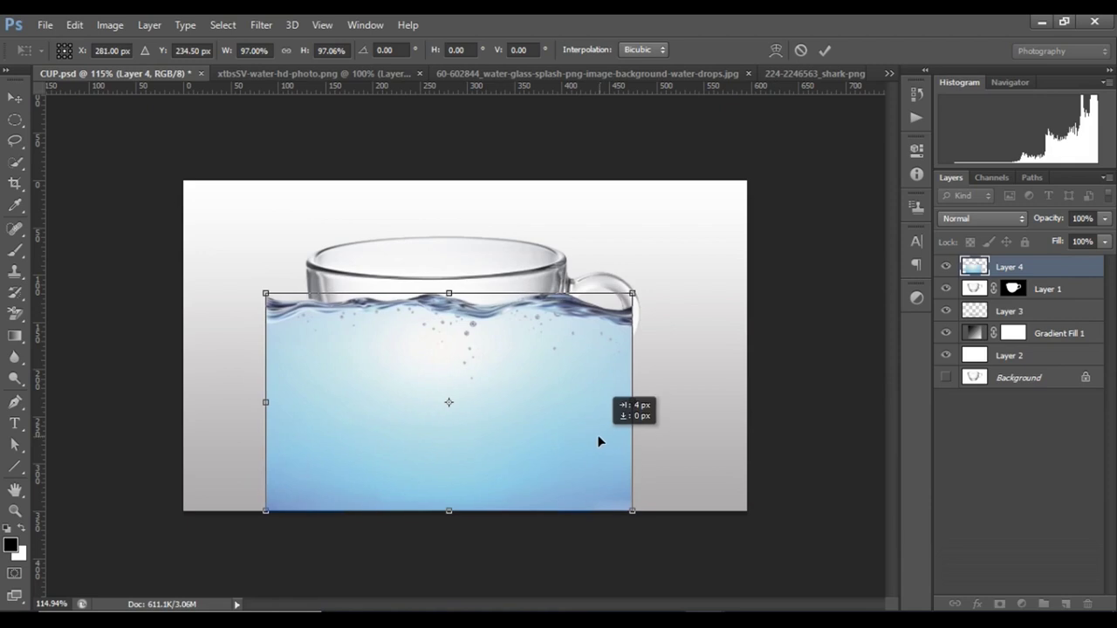
key(Return)
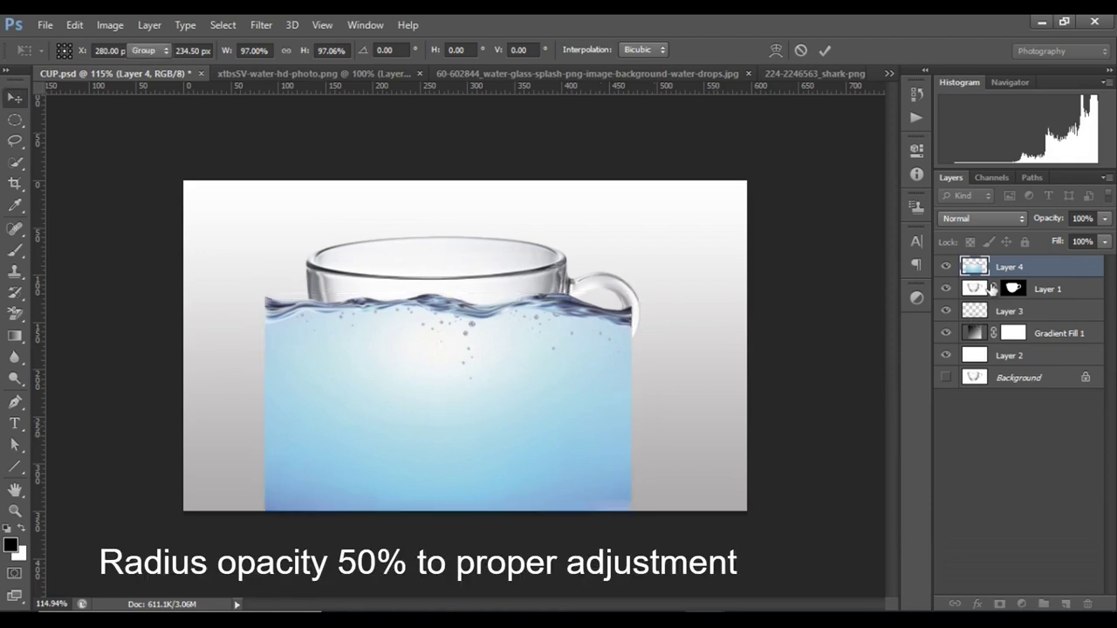
- Lower the water layer's opacity to 80%
mouse_move(1105, 218)
mouse_down()
mouse_move(1106, 242)
mouse_move(1087, 243)
mouse_up()
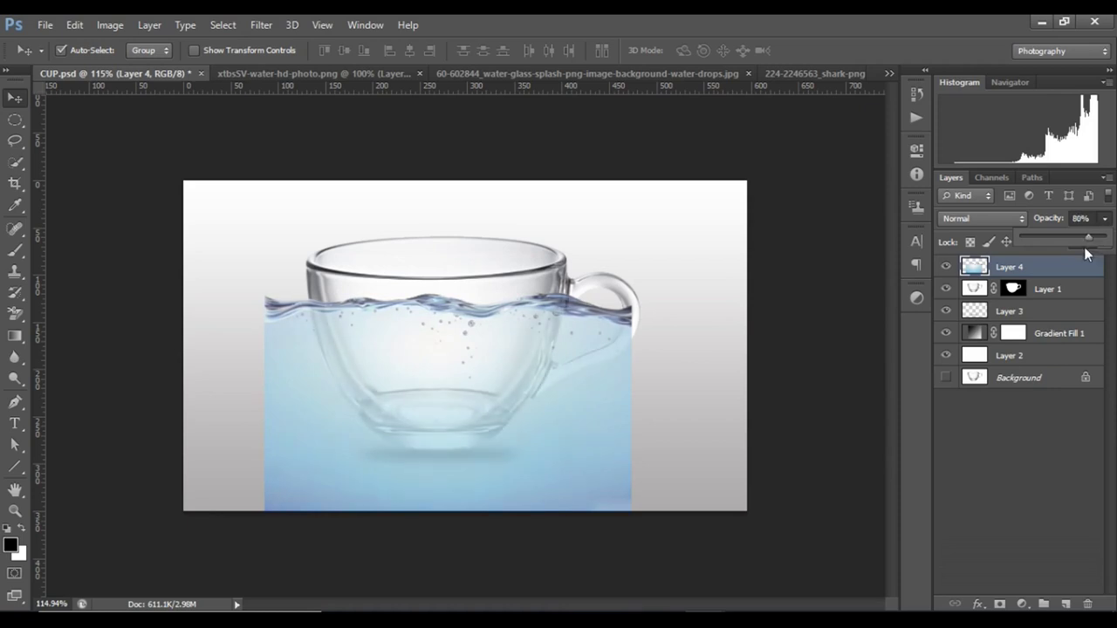
drag(1085, 248, 1085, 248)
click(669, 356)
click(470, 463)
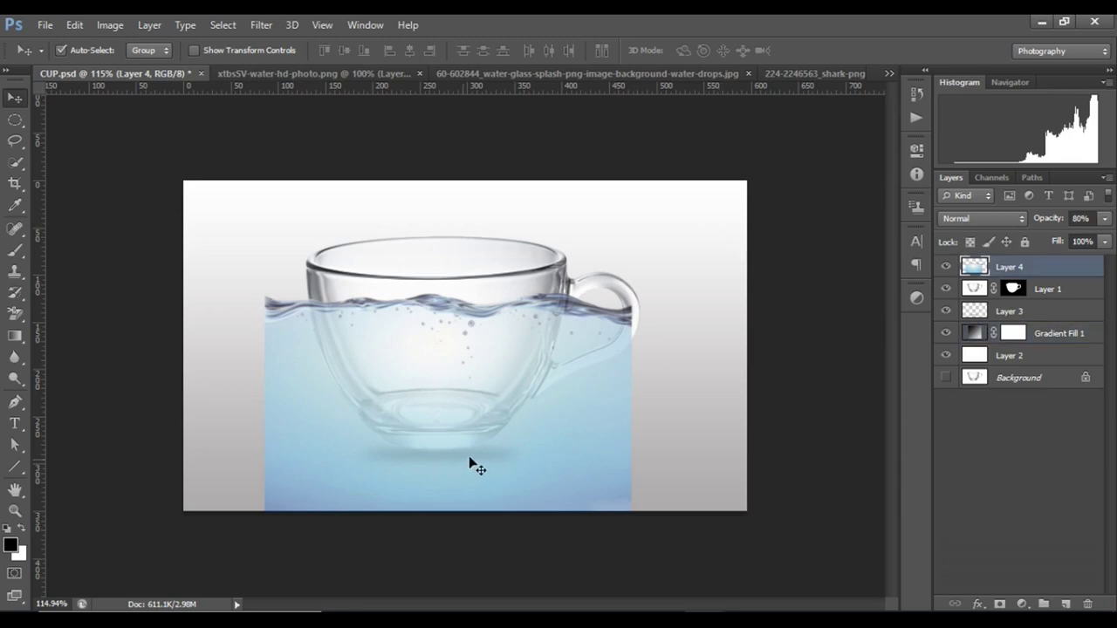
- Warp the water layer, raising both top corners to follow the cup's rim
key(ctrl+t)
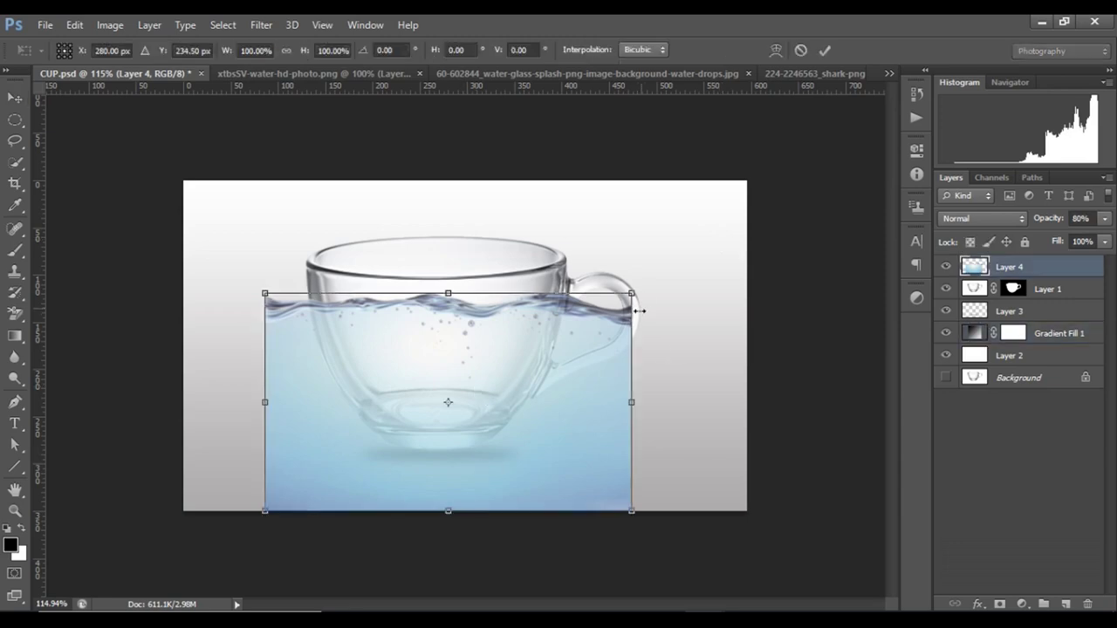
right_click(569, 328)
click(587, 455)
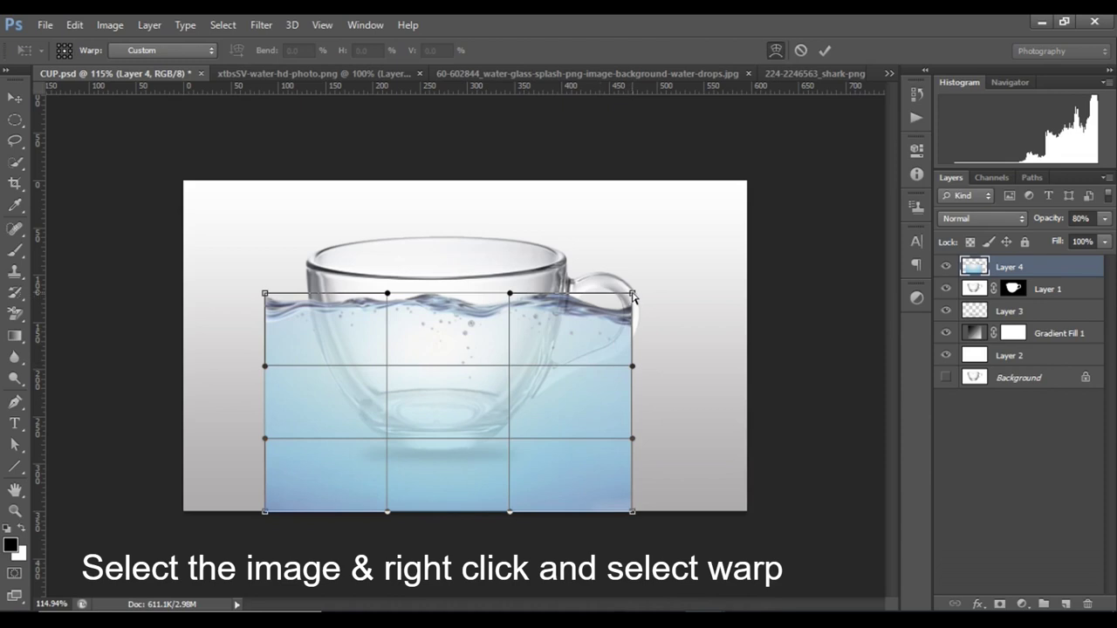
drag(633, 298, 630, 283)
drag(264, 291, 265, 281)
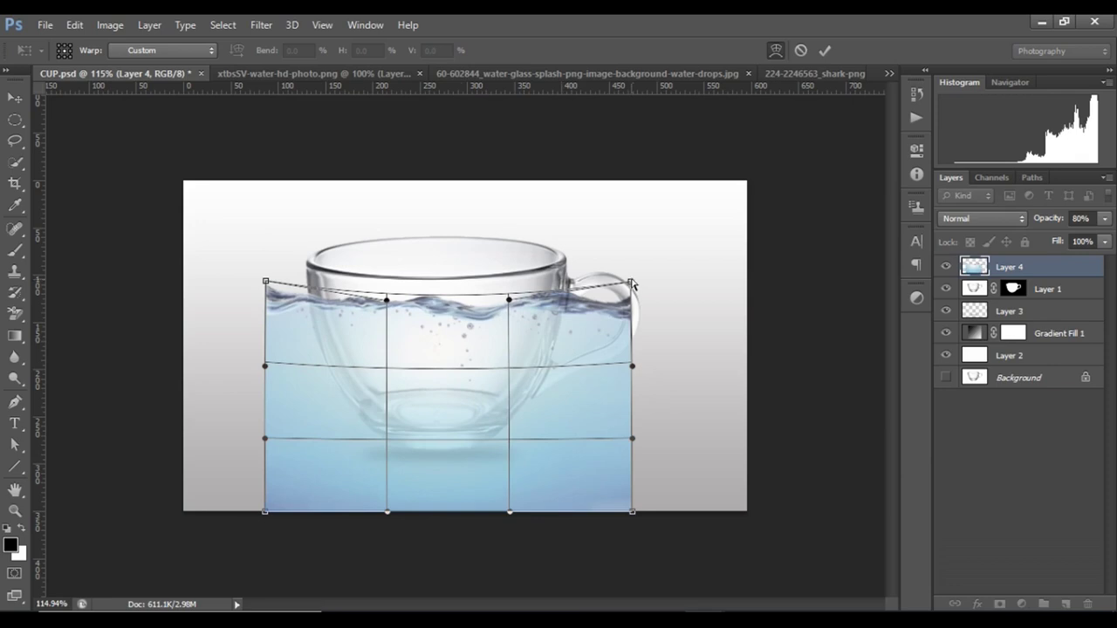
drag(633, 284, 631, 278)
drag(267, 284, 266, 277)
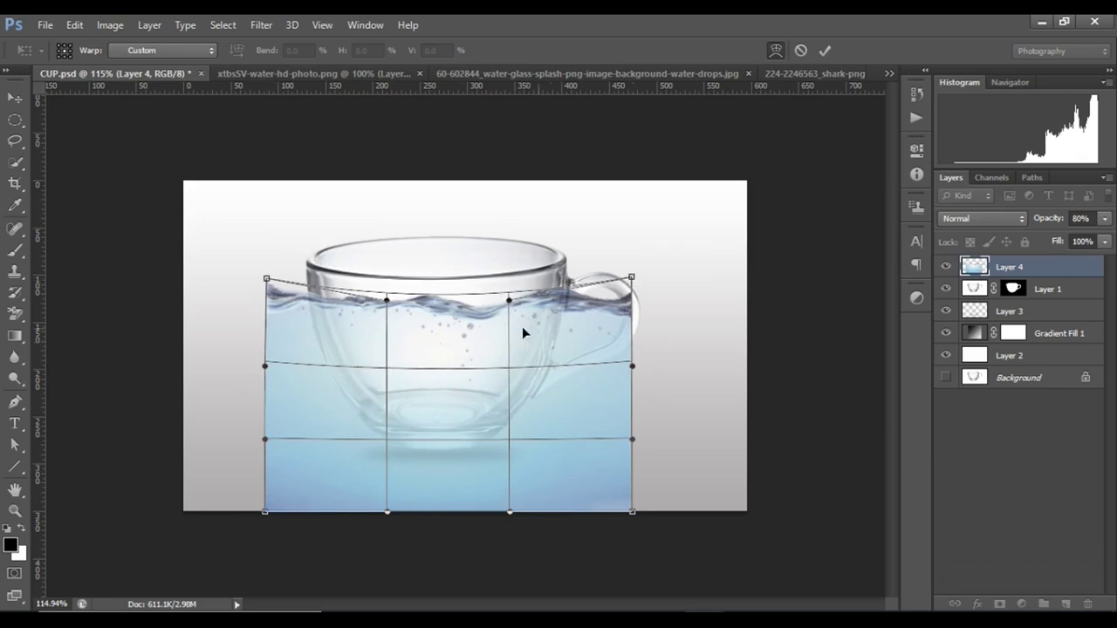
key(Return)
- Restore the water layer to 100% opacity and clip it to the cup
click(1105, 219)
drag(1097, 242, 1106, 239)
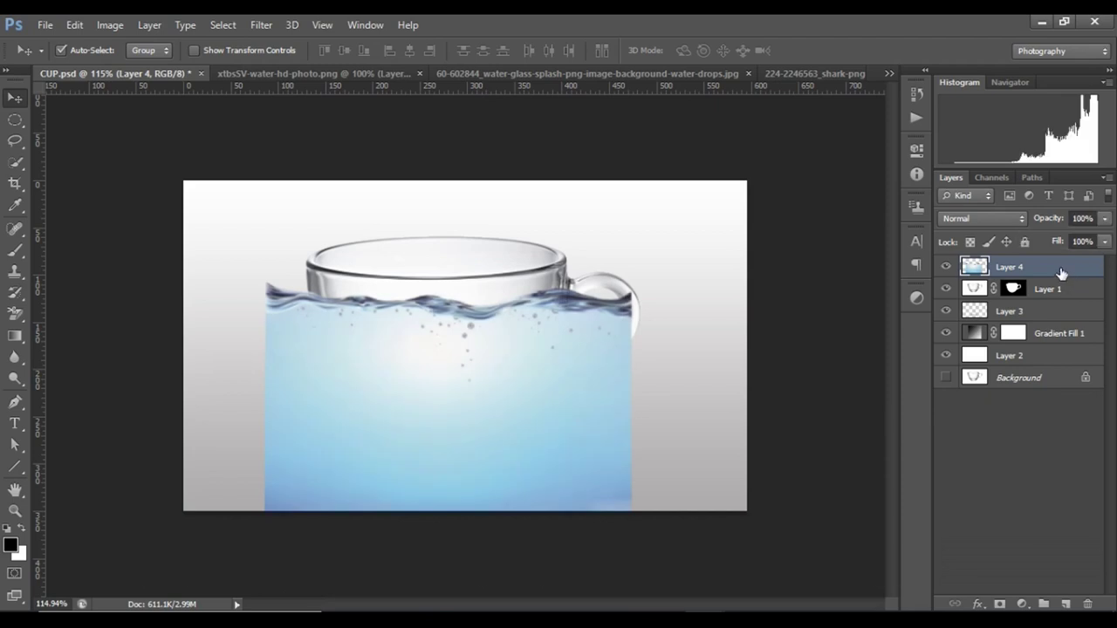
right_click(1059, 274)
click(774, 275)
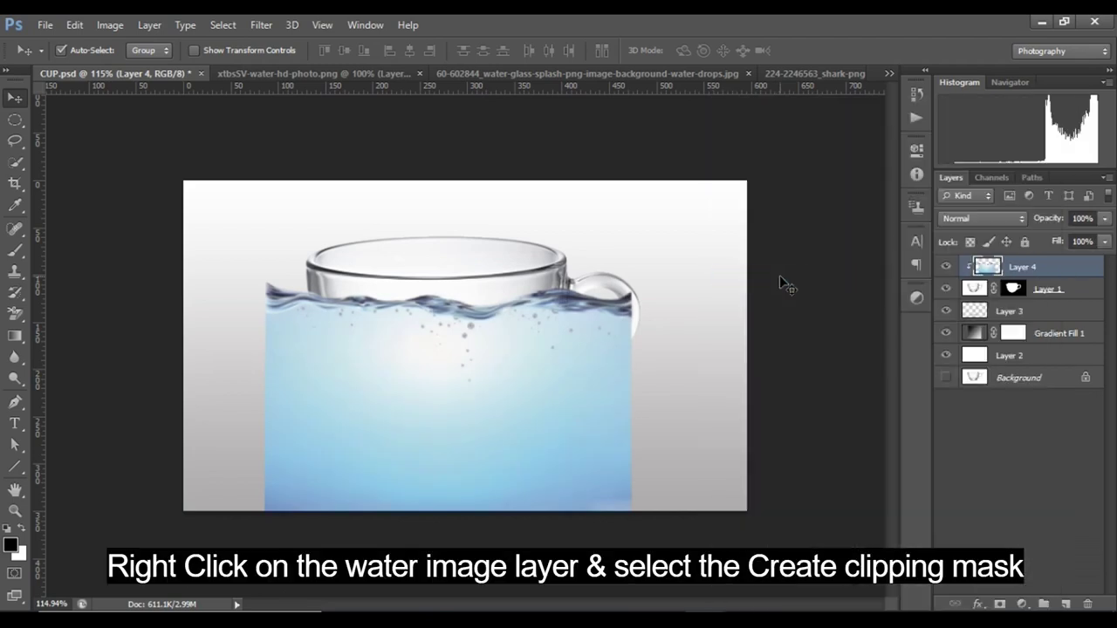
click(951, 222)
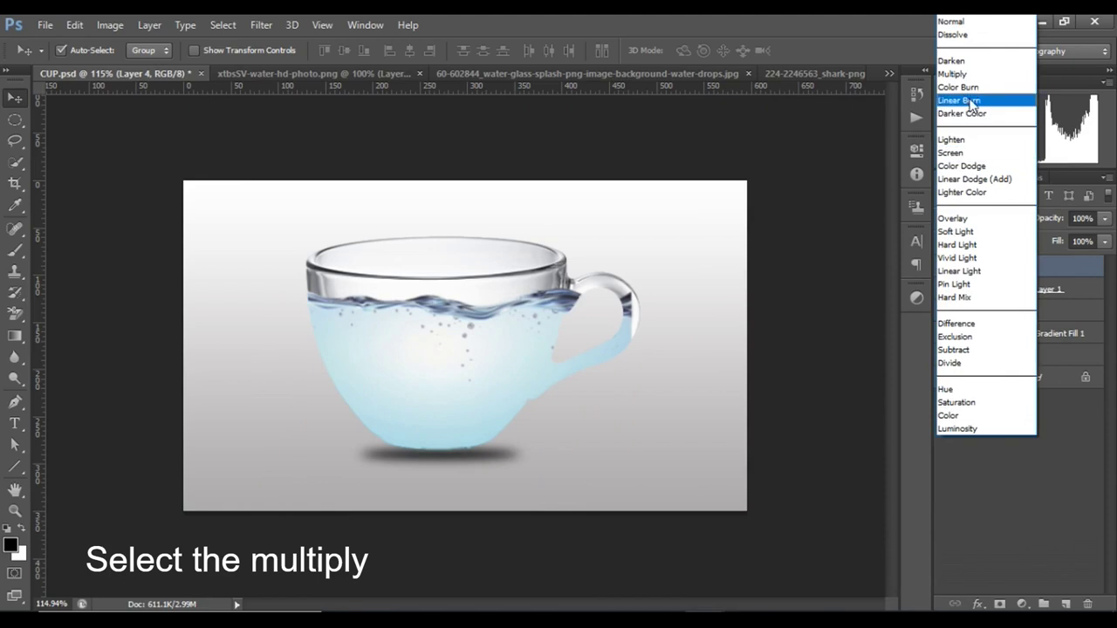
- Set the water layer to Multiply and mask its tint off the handle and, at 50%, the base
click(951, 75)
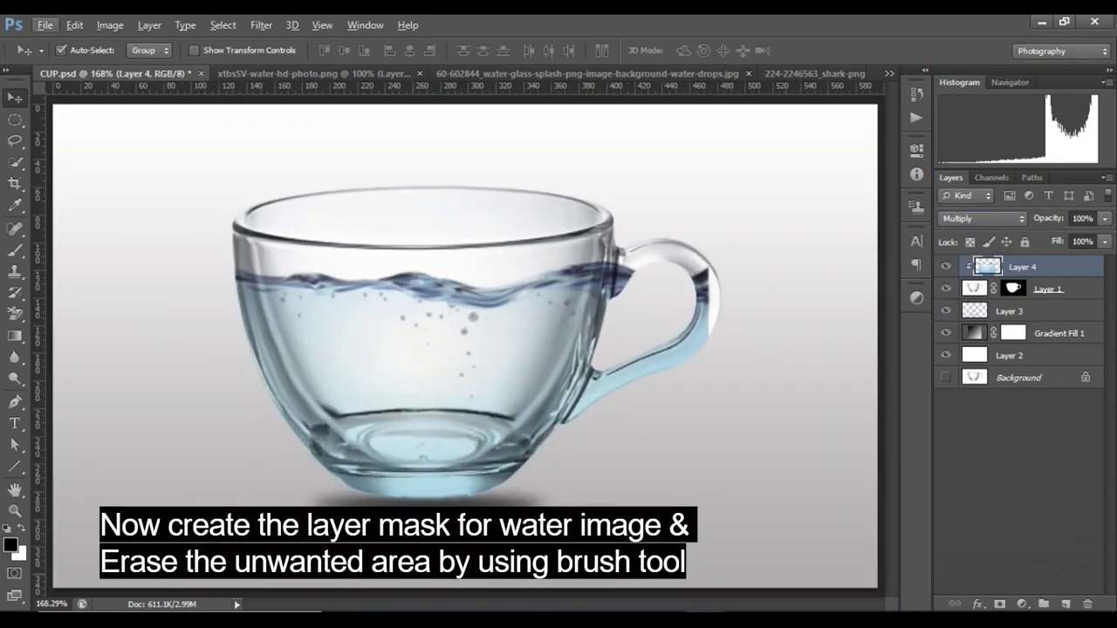
click(1000, 603)
click(15, 250)
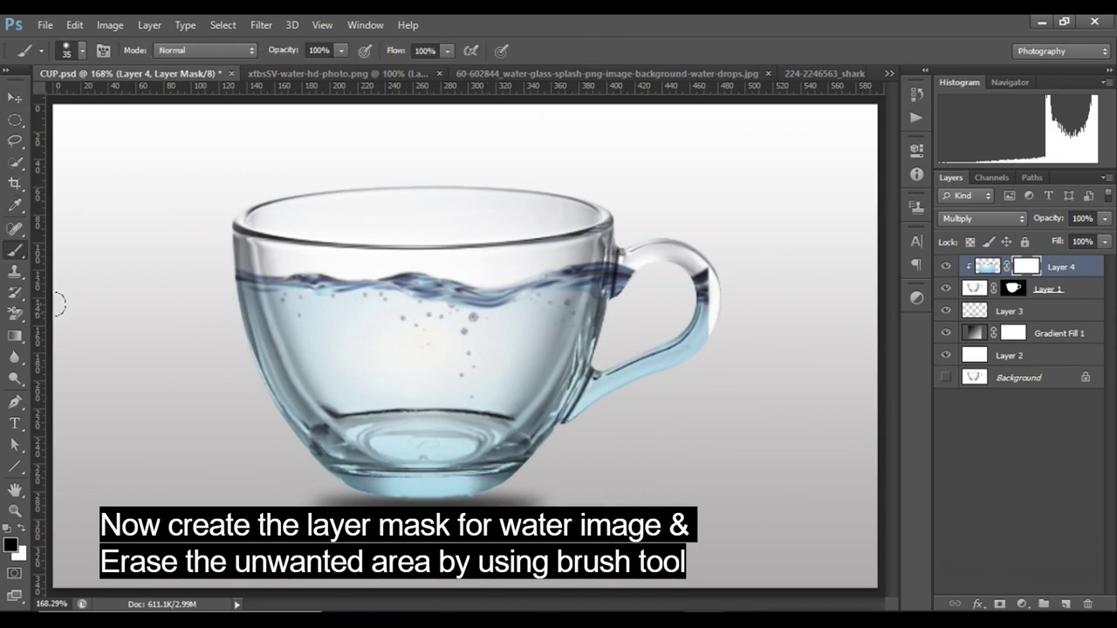
mouse_move(642, 232)
mouse_down()
mouse_move(601, 364)
mouse_move(698, 272)
mouse_move(702, 358)
mouse_up()
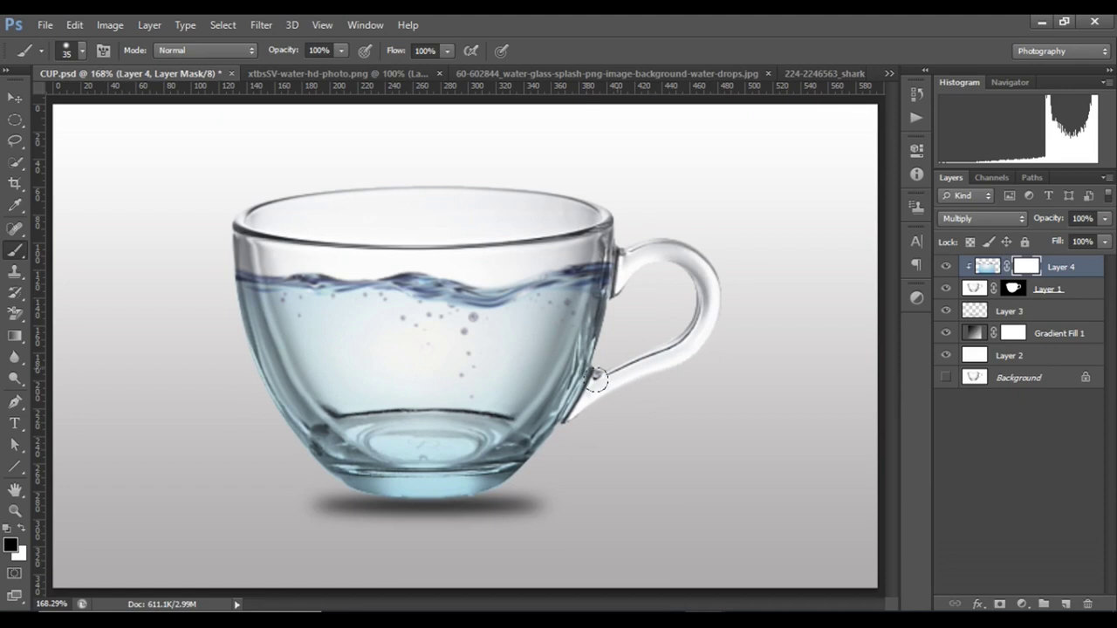
key(5)
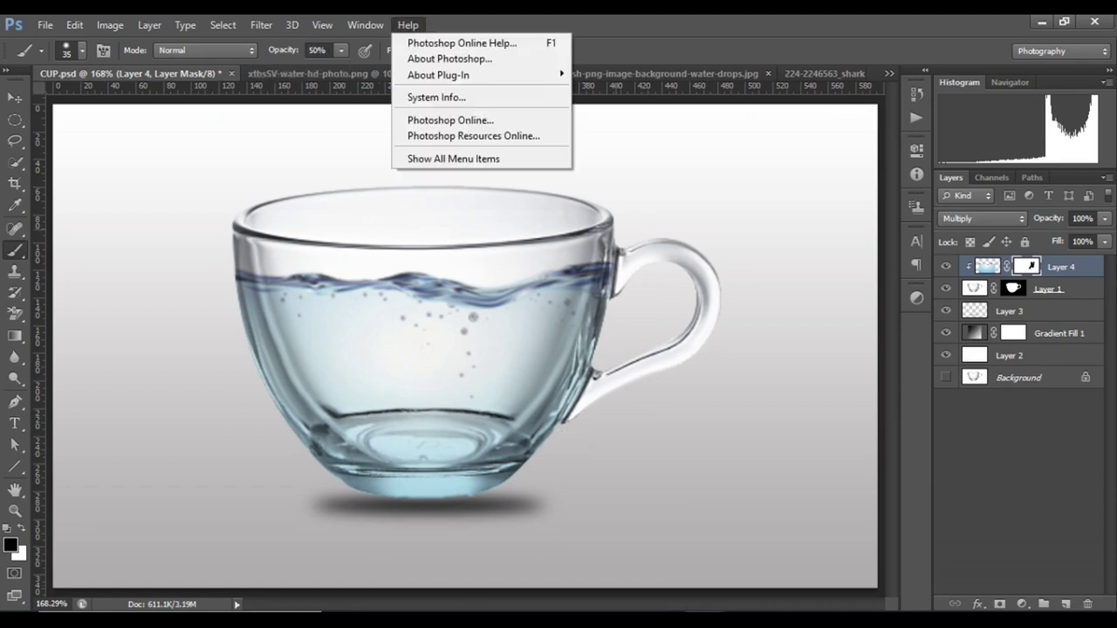
drag(334, 490, 468, 496)
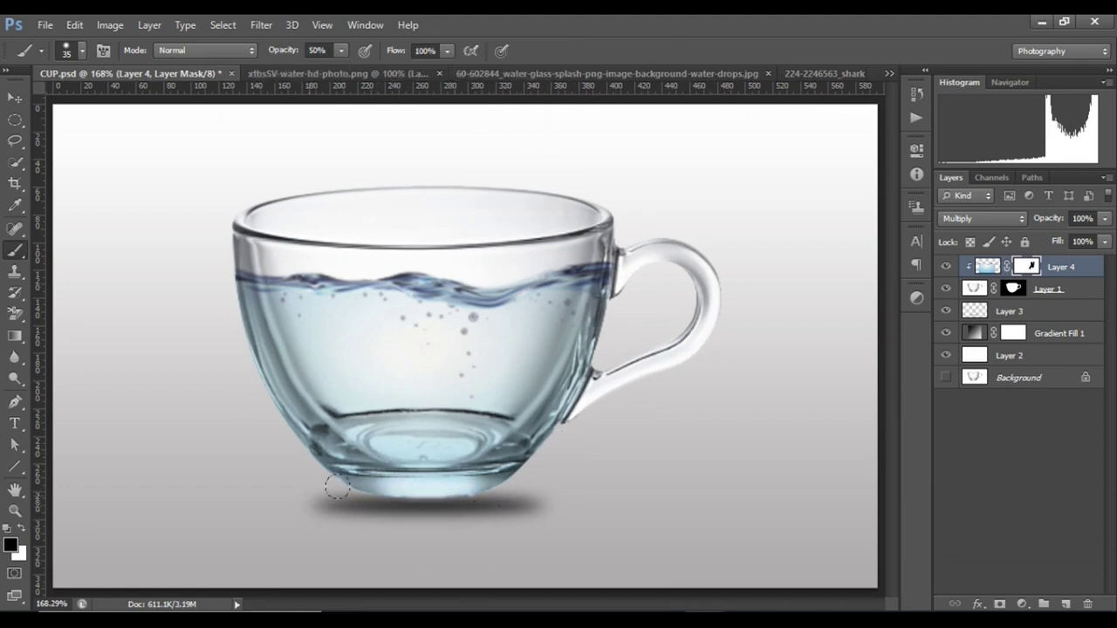
- Select the cup layers down to Gradient Fill 1 and nudge them slightly lower
key(v)
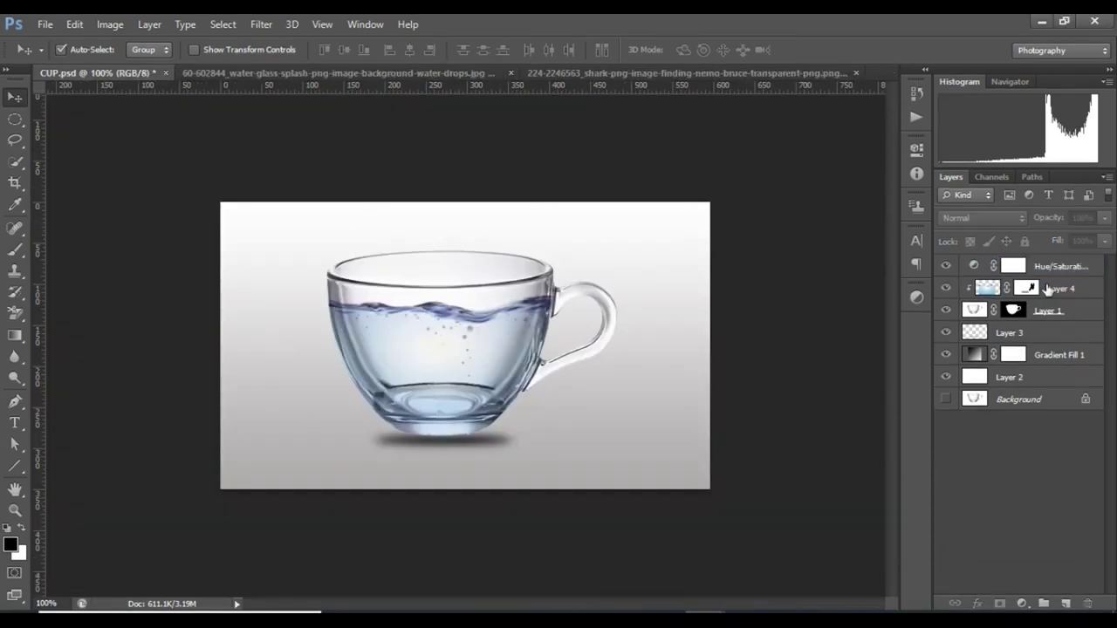
shift+click(1025, 354)
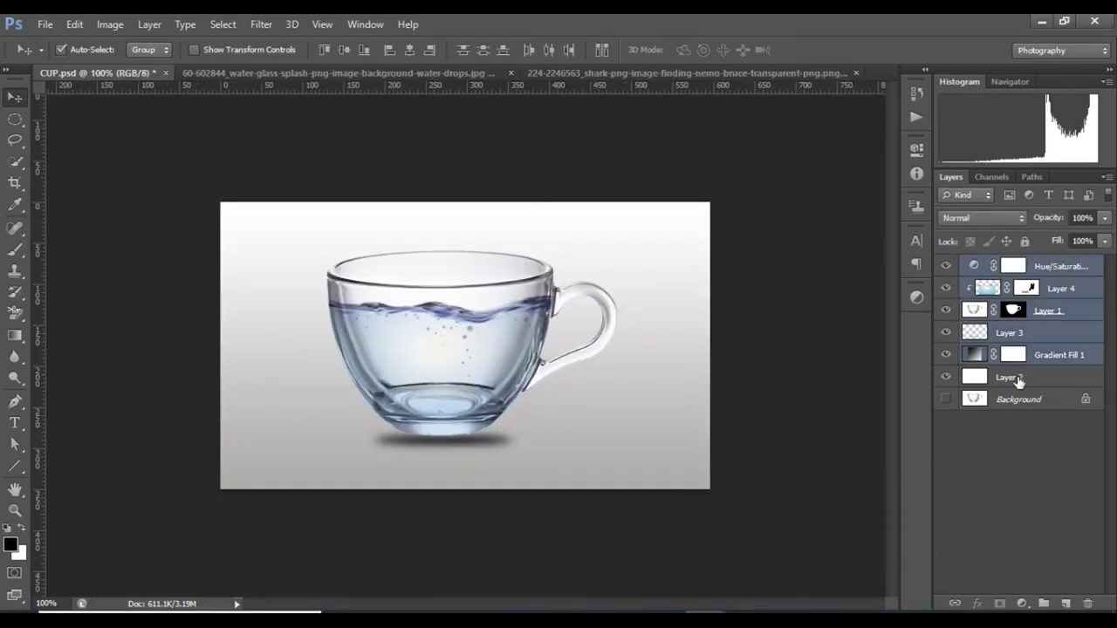
key(shift+Down)
key(shift+Down)
key(shift+Down)
key(shift+Down)
key(shift+Up)
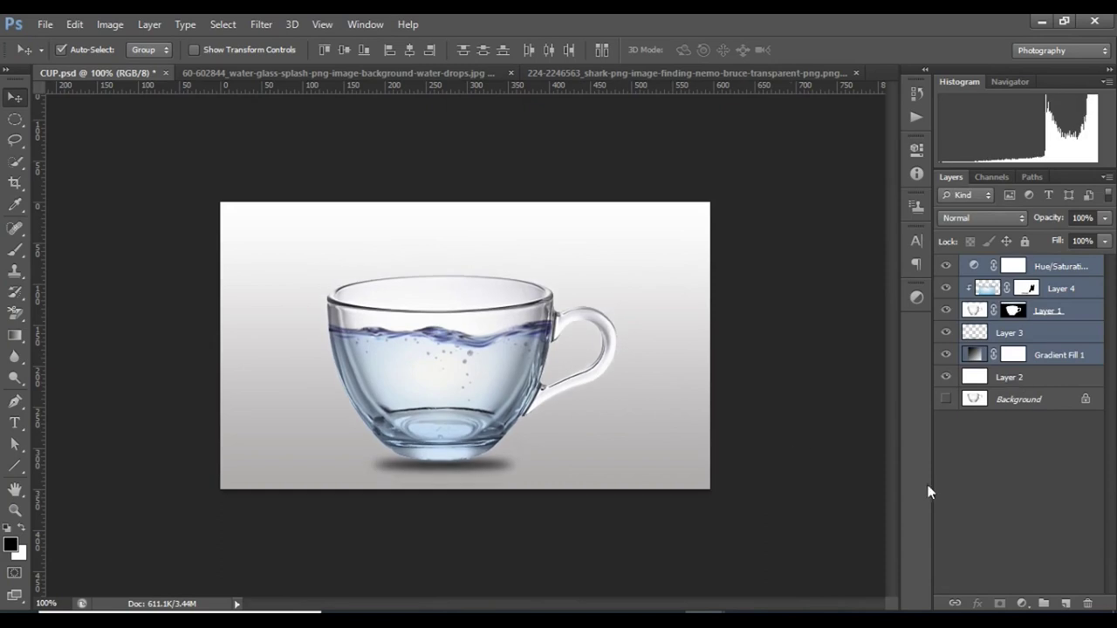
click(1051, 491)
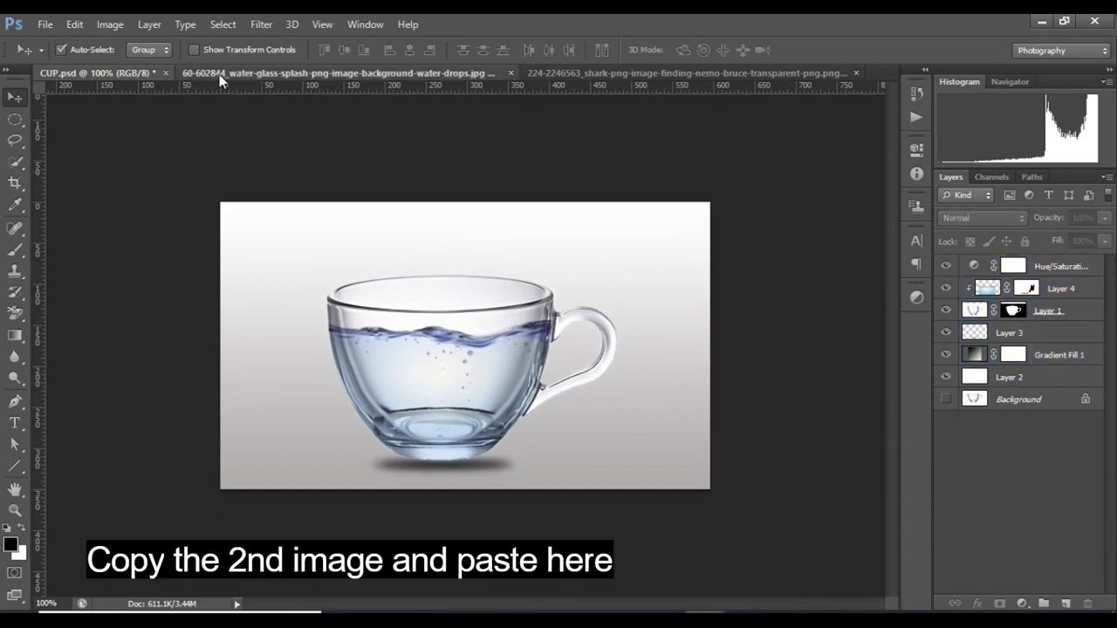
- Drag the water-splash image into CUP.psd over the cup and set it to Multiply
click(219, 75)
drag(486, 346, 436, 284)
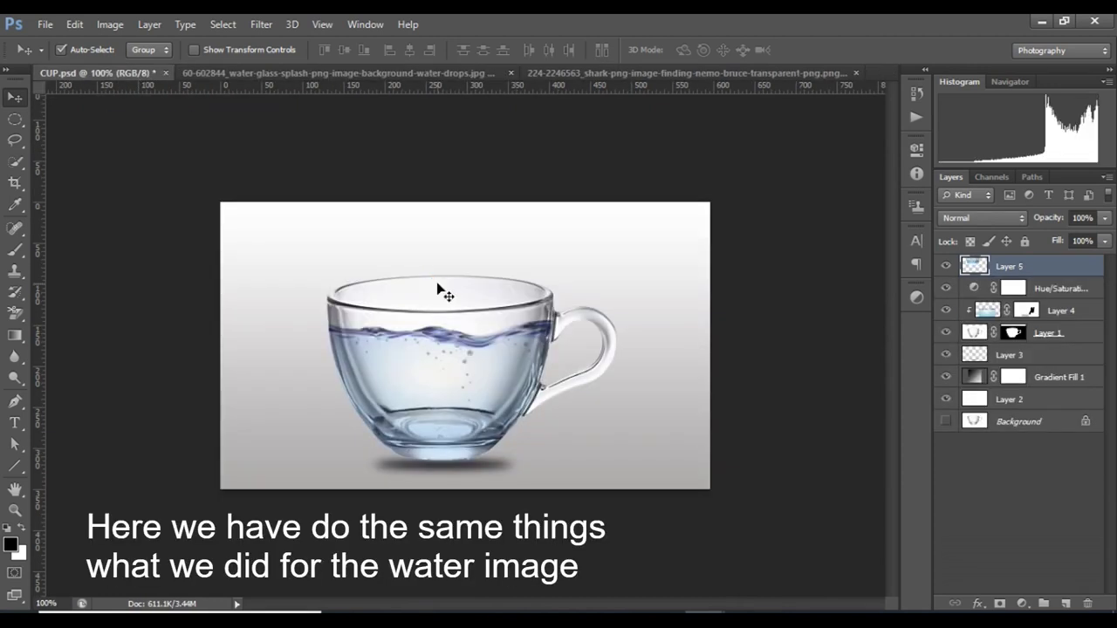
drag(433, 291, 441, 316)
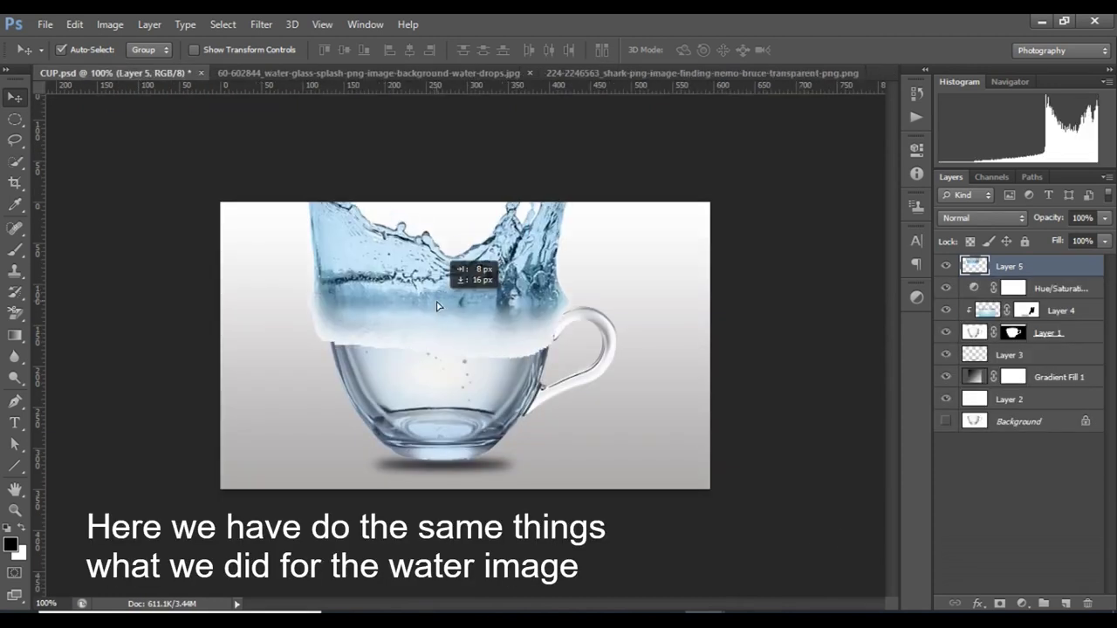
click(977, 218)
click(953, 73)
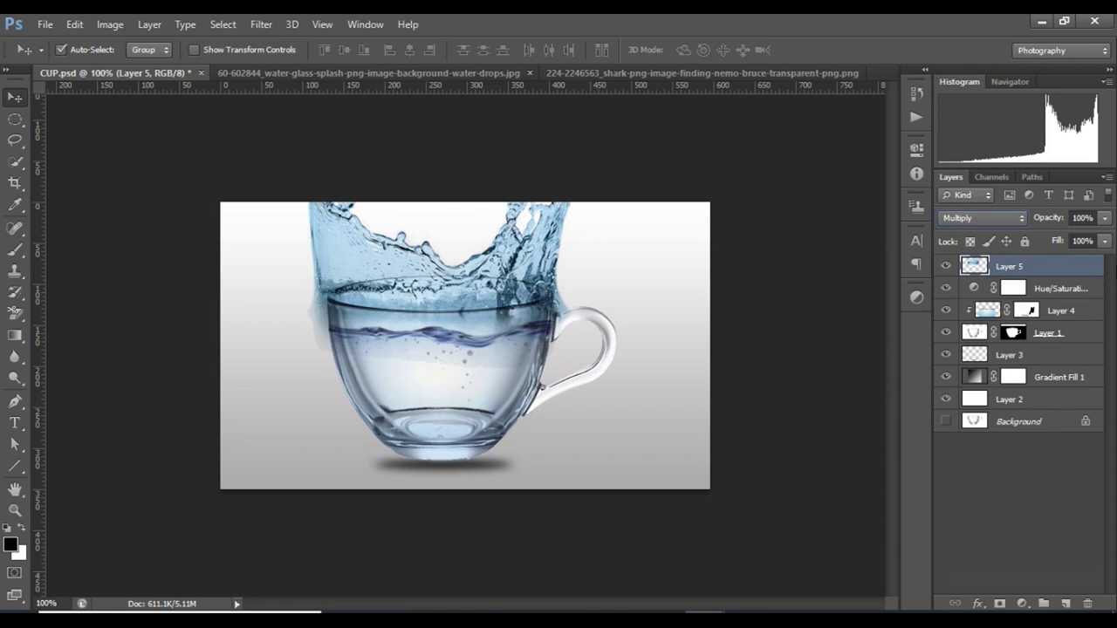
- Lower the splash layer's opacity and scale and reposition the splash to fit the cup
click(1104, 219)
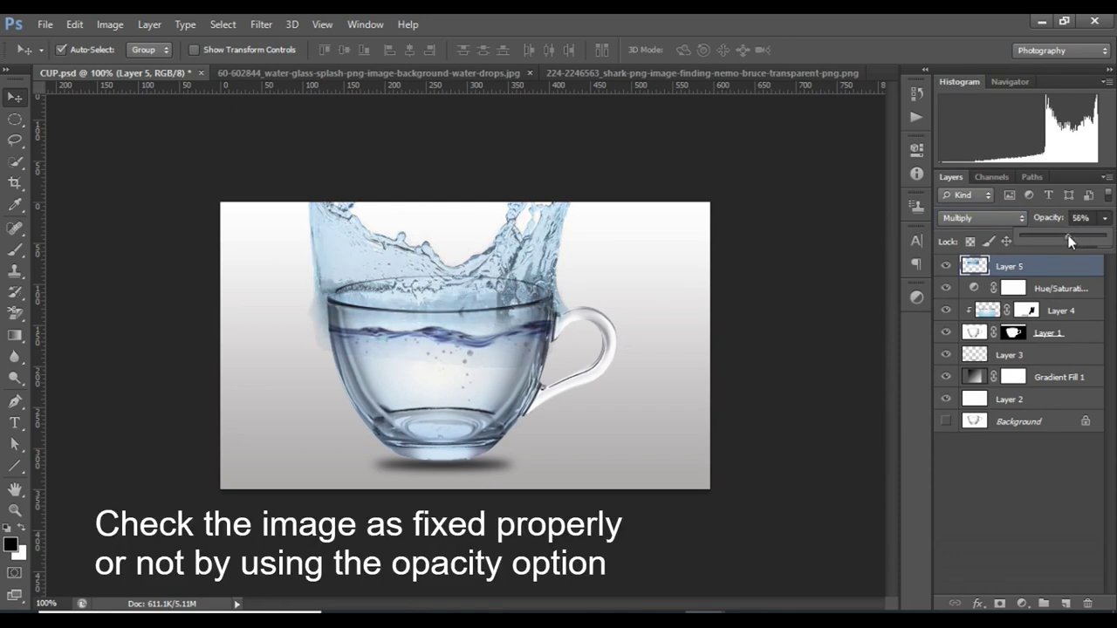
drag(1071, 242, 1069, 242)
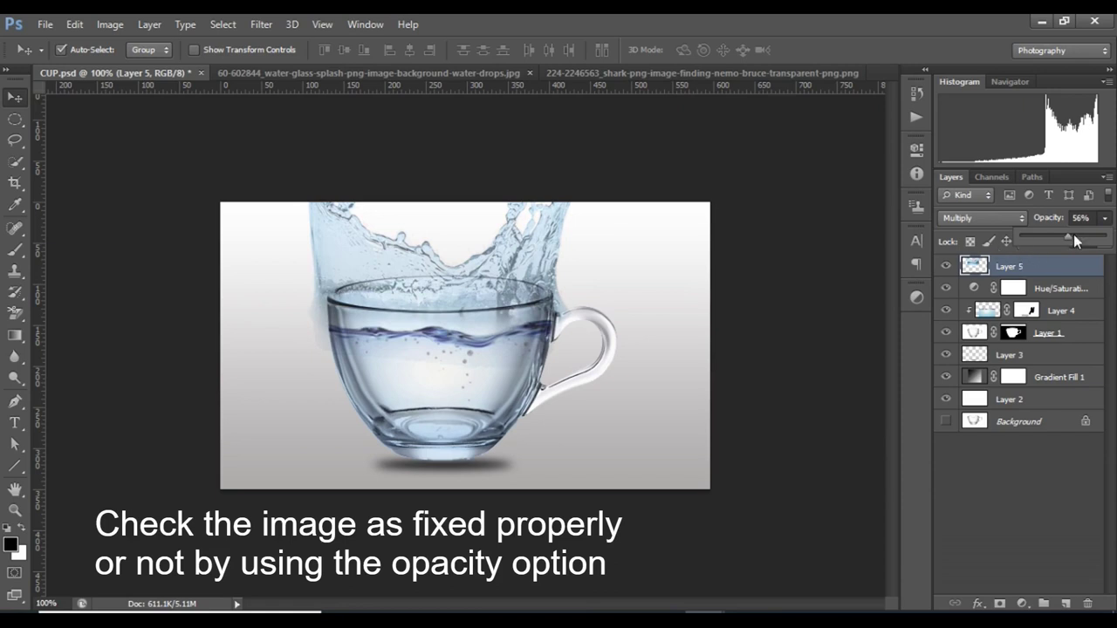
mouse_move(541, 271)
mouse_down()
mouse_move(616, 185)
mouse_move(580, 171)
mouse_up()
drag(506, 265, 524, 290)
drag(582, 190, 604, 206)
key(Return)
- Warp the splash, bending its sides and top corners outward to follow the glass
key(ctrl+t)
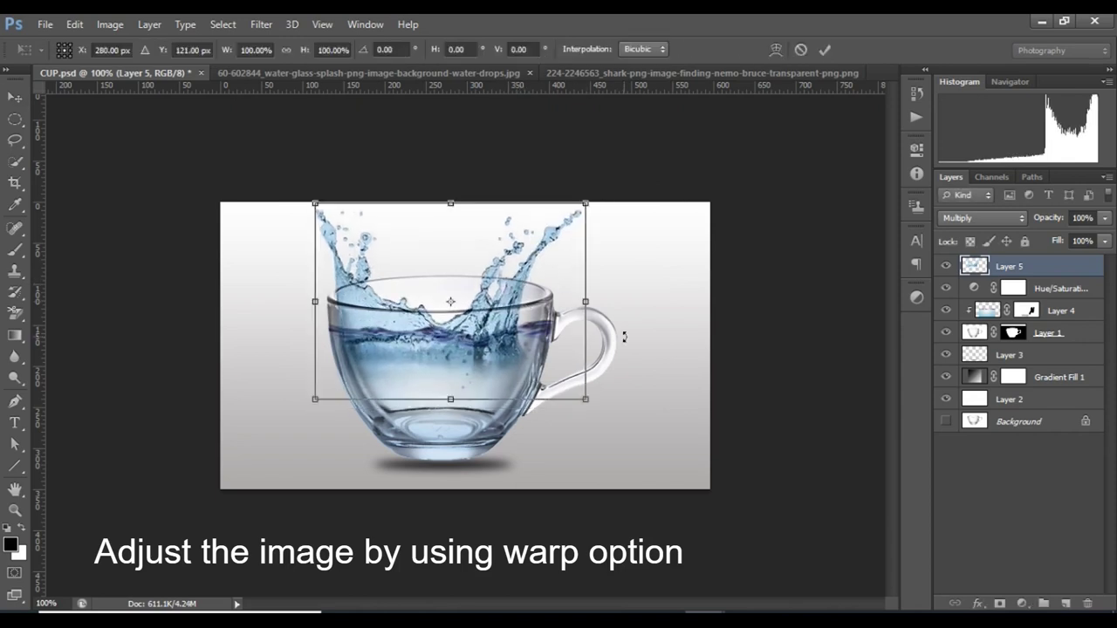
right_click(549, 292)
click(587, 415)
drag(586, 332, 611, 331)
drag(315, 341, 301, 340)
drag(468, 340, 455, 356)
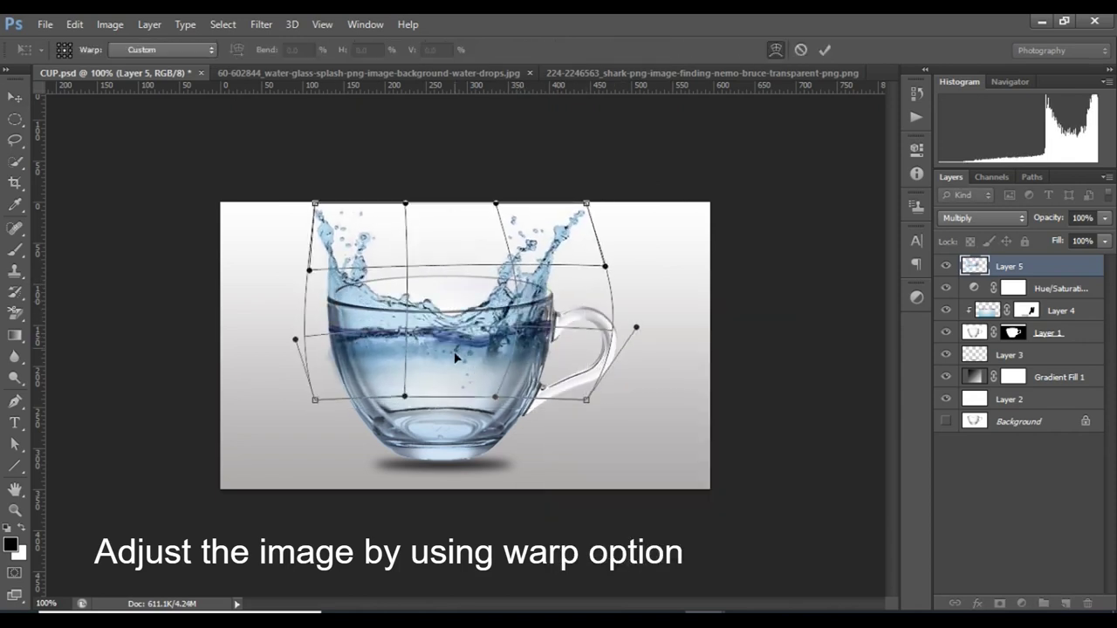
drag(586, 204, 621, 202)
drag(315, 204, 298, 202)
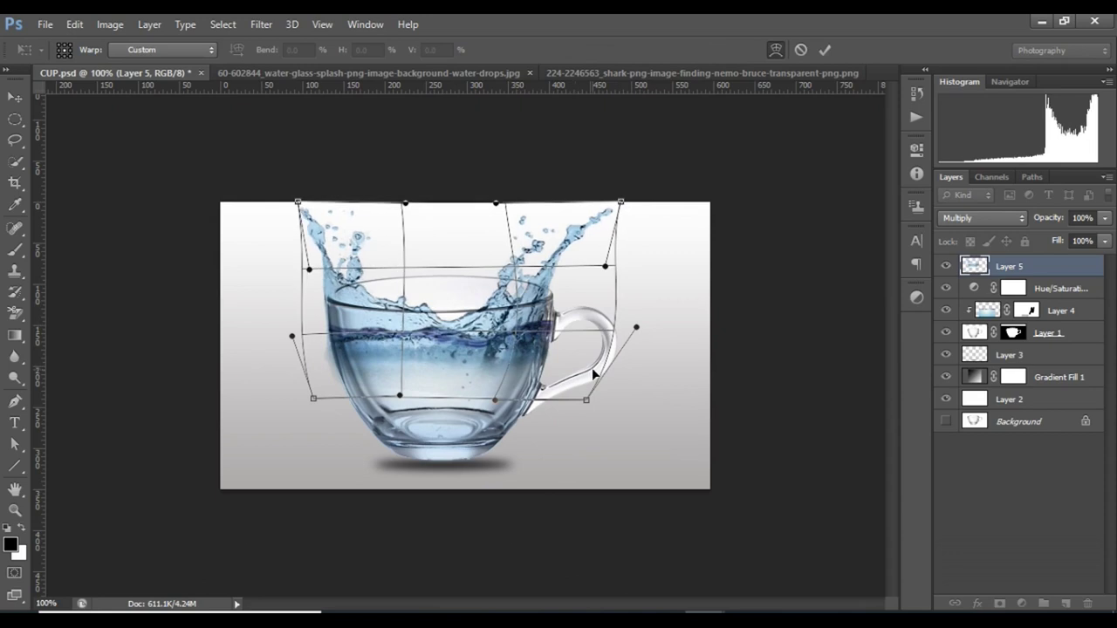
key(Return)
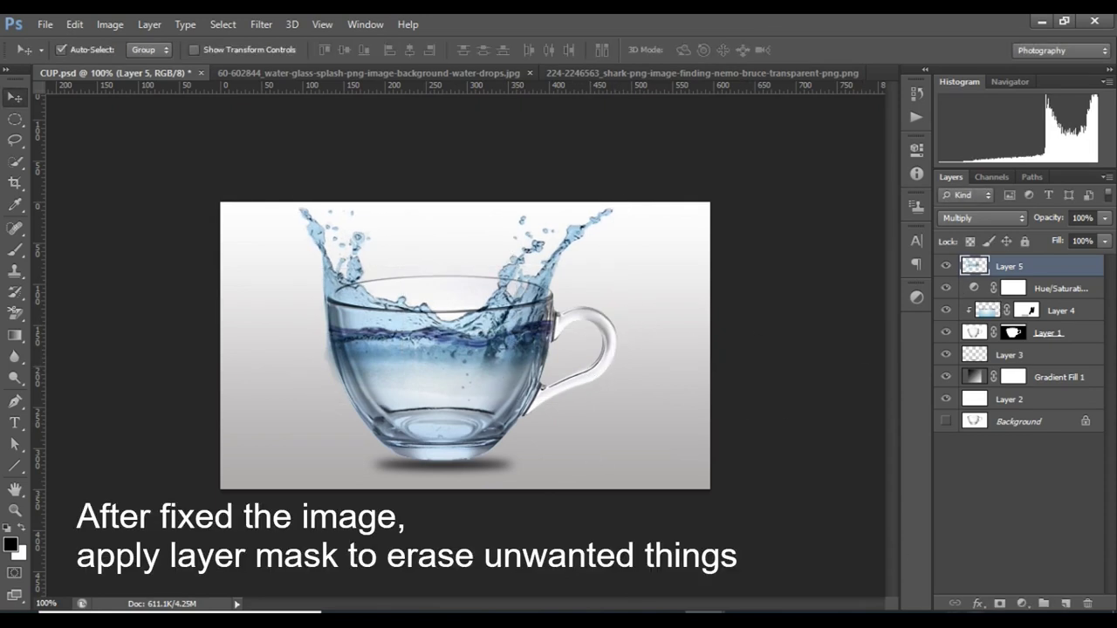
- Add a mask to Layer 5 and paint out the dark band inside the cup
click(999, 603)
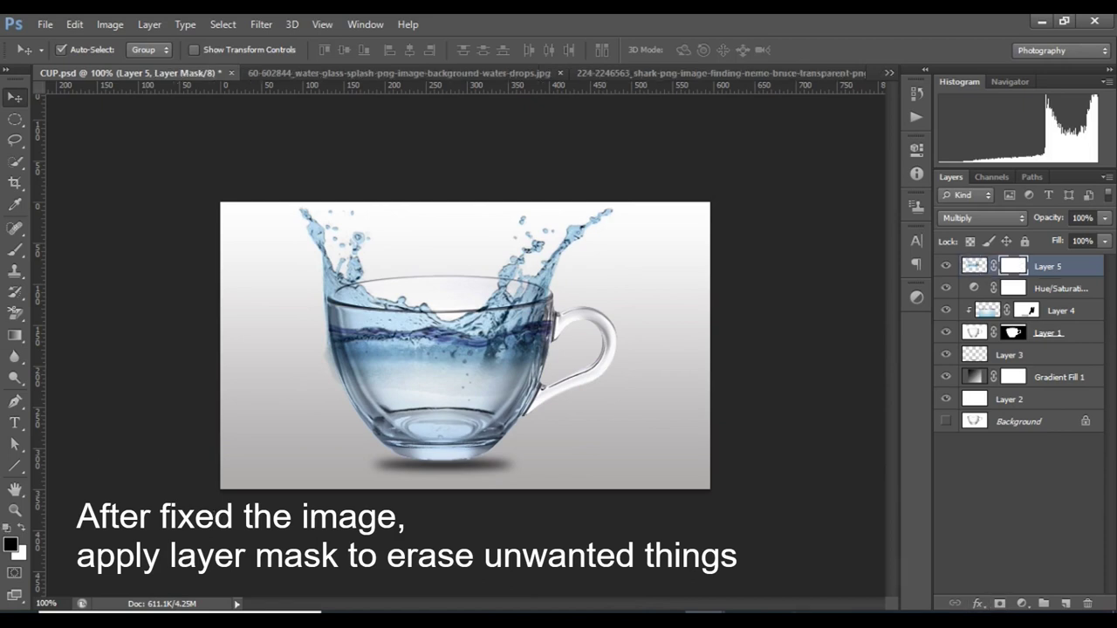
click(15, 249)
scroll(368, 375, up, 3)
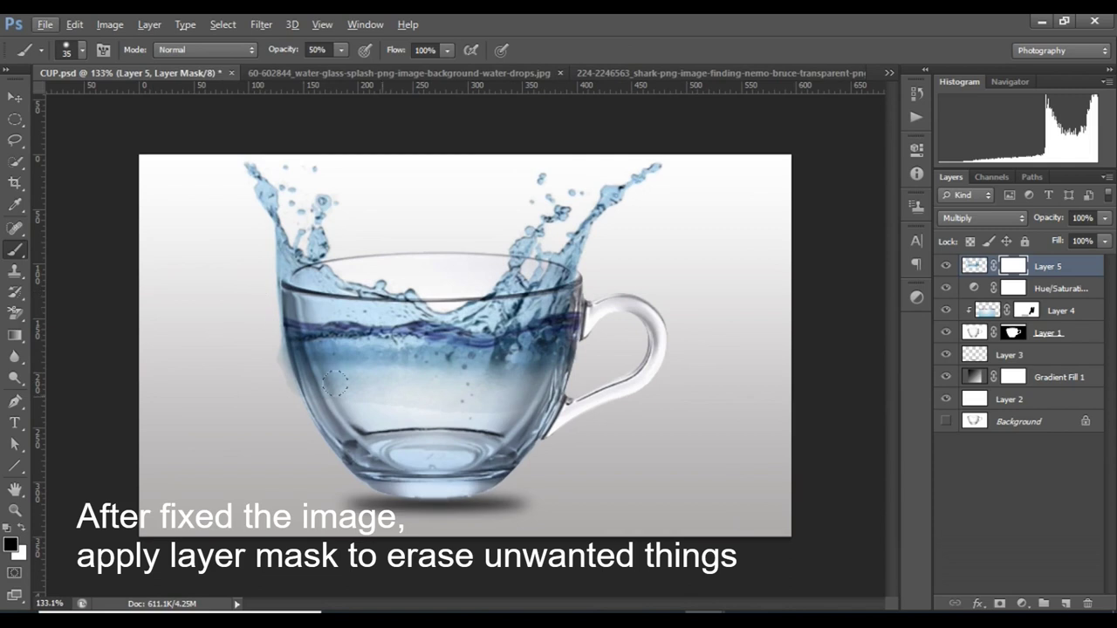
mouse_move(272, 353)
mouse_down()
mouse_move(547, 370)
mouse_move(367, 353)
mouse_up()
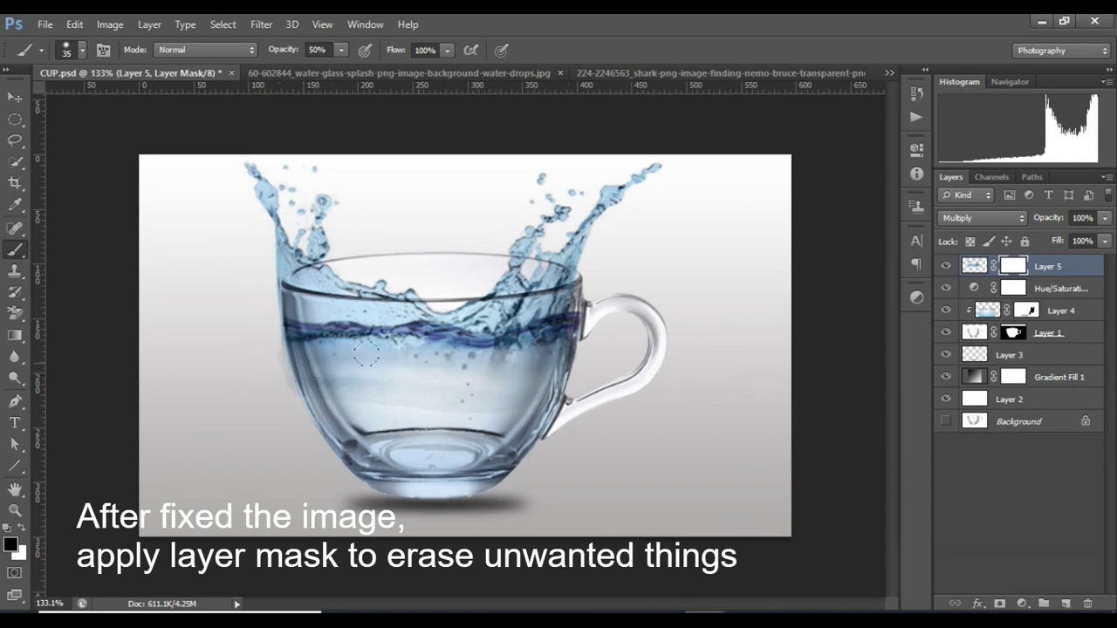
drag(340, 391, 459, 408)
drag(569, 399, 255, 278)
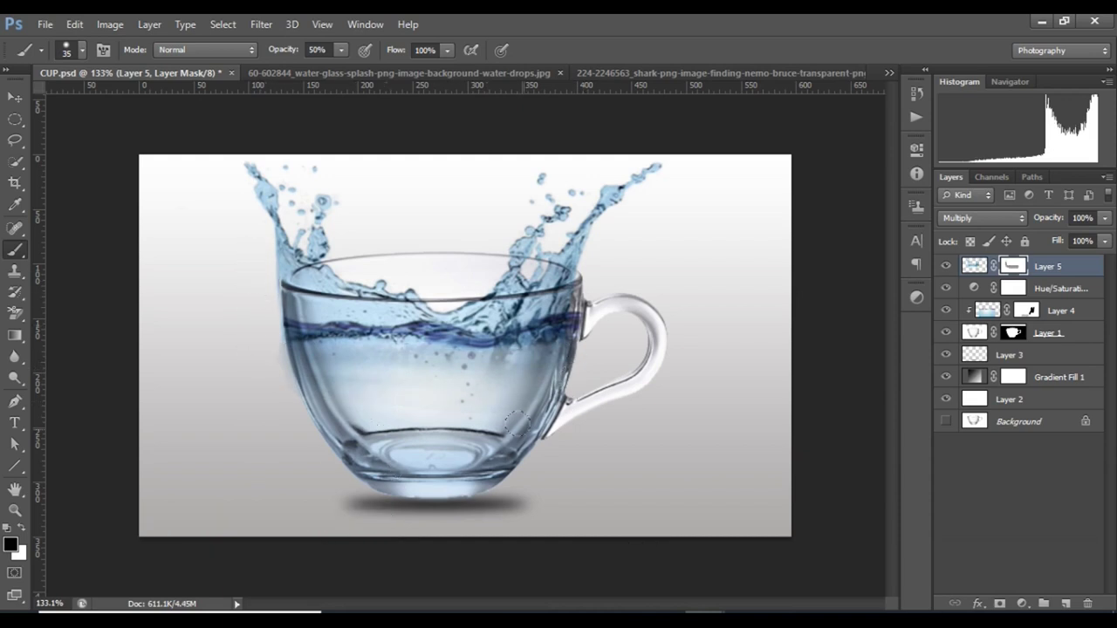
- Stretch the splash slightly to the left with Free Transform
key(ctrl+t)
drag(244, 284, 251, 284)
key(b)
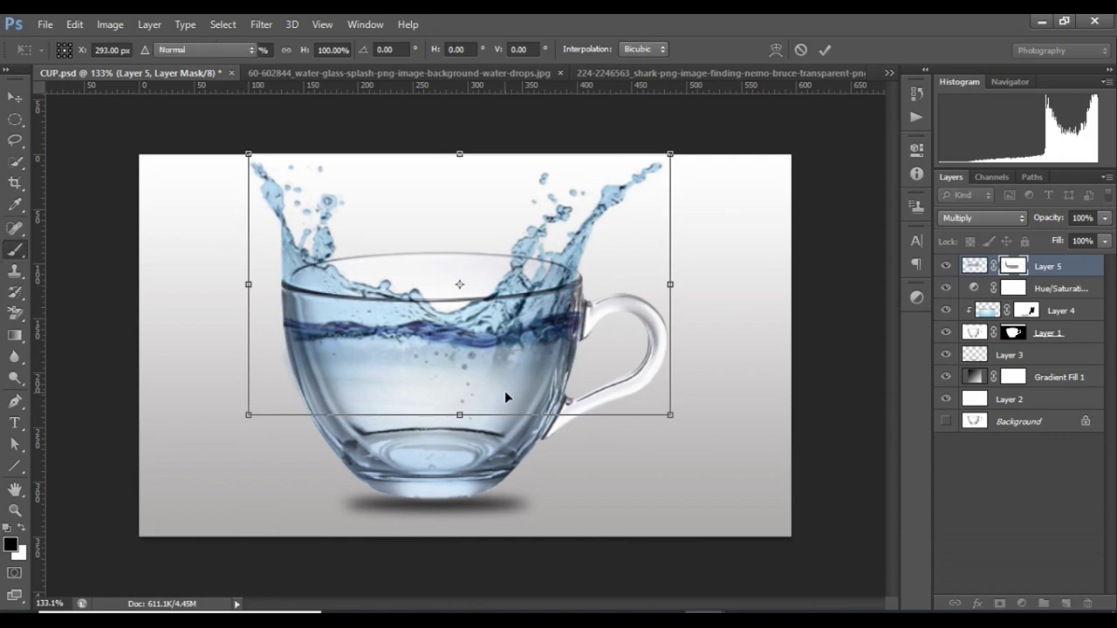
key(Return)
- Paint the mask further over the band at 100%, then 88% brush opacity
click(340, 50)
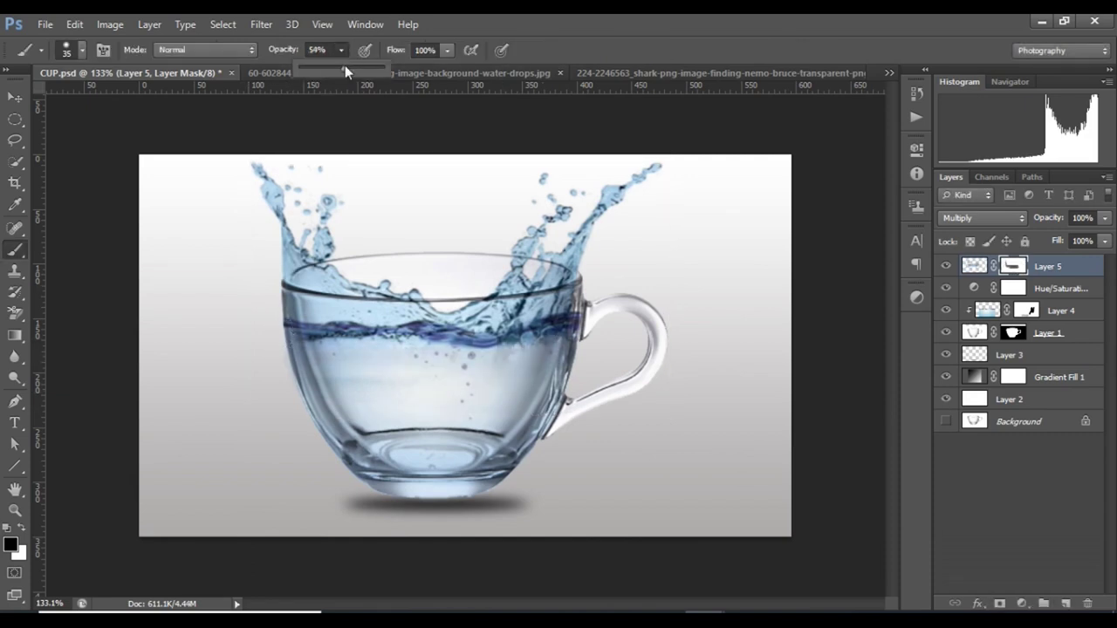
drag(345, 65, 388, 66)
drag(550, 353, 324, 389)
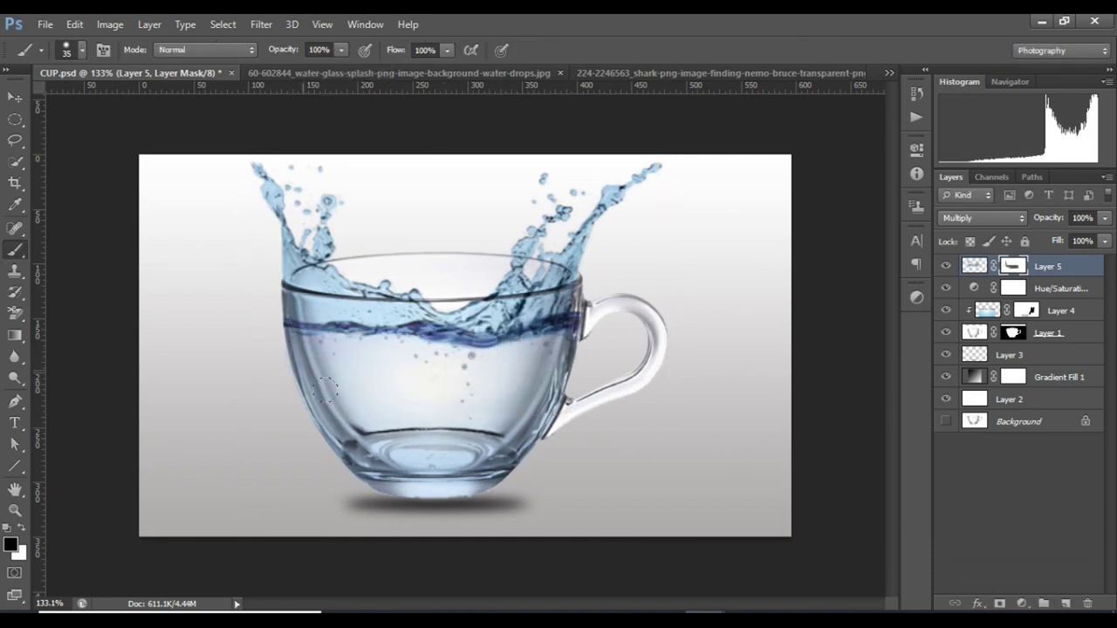
click(340, 50)
drag(344, 68, 332, 70)
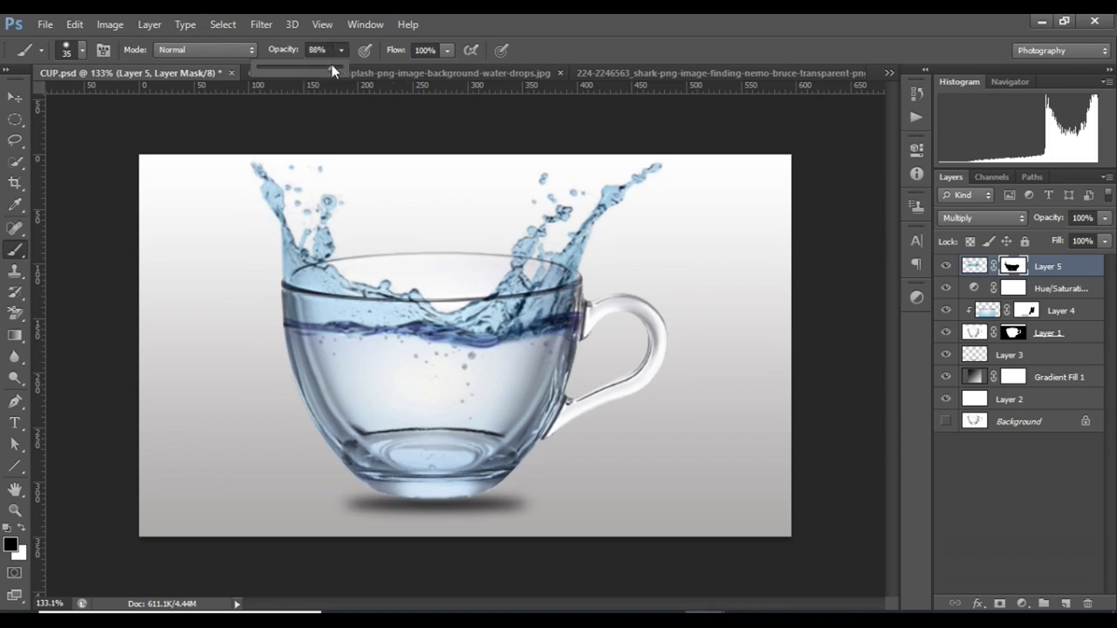
drag(301, 327, 567, 330)
- Move the Hue/Saturation adjustment layer above the splash layer
key(v)
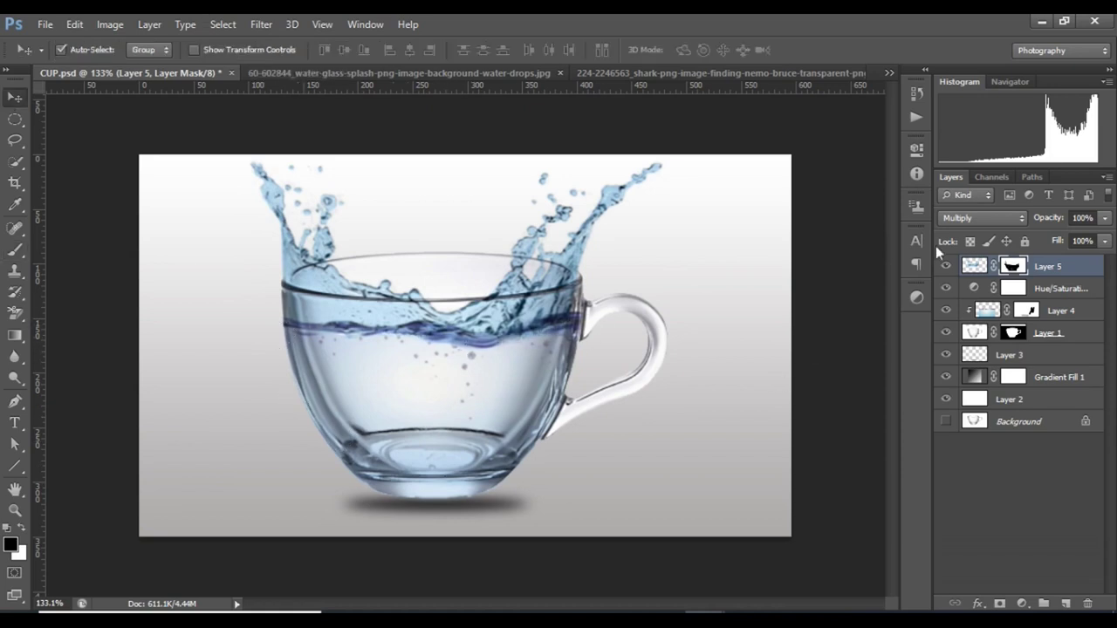
click(974, 266)
drag(1052, 295, 1052, 264)
- Drag the cartoon shark into the CUP.psd document and move its layer to the top
click(840, 281)
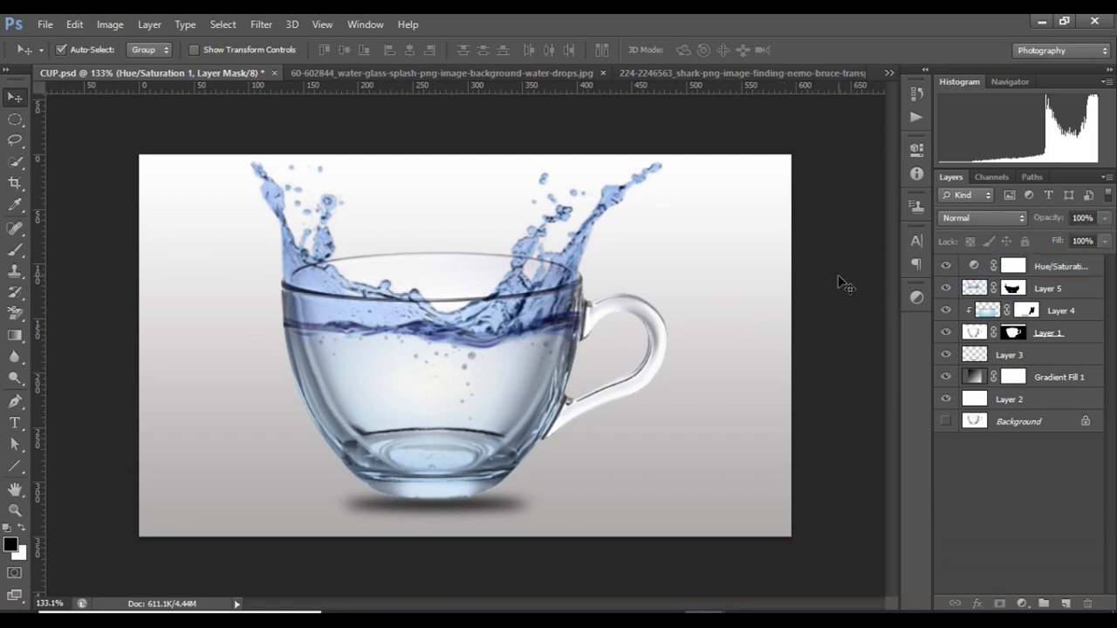
scroll(585, 356, down, 3)
scroll(559, 411, up, 1)
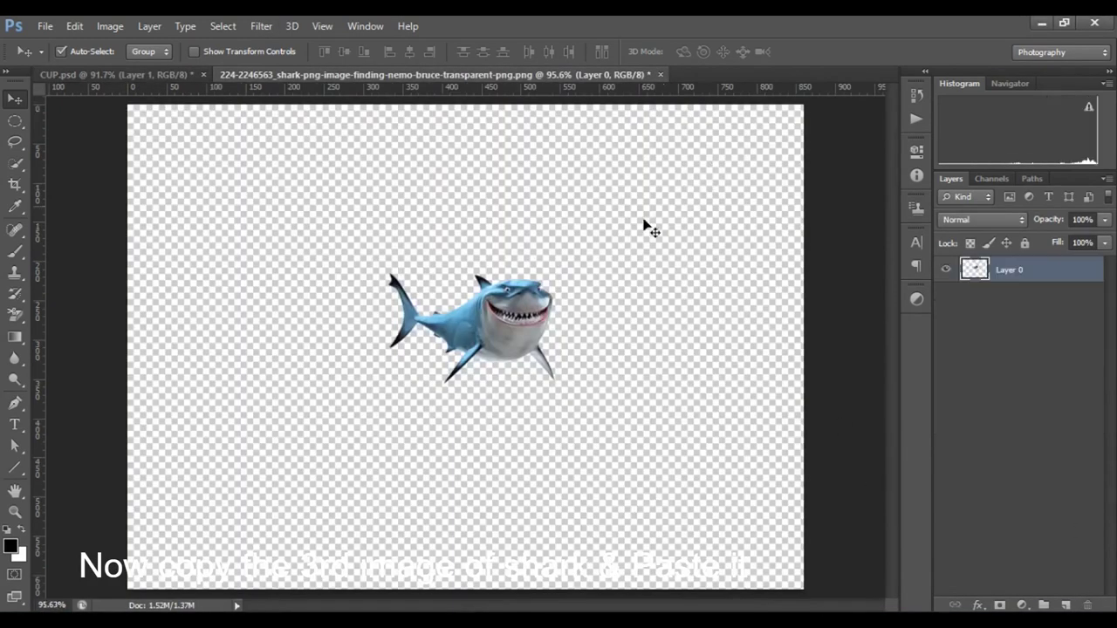
mouse_move(543, 323)
mouse_down()
mouse_move(226, 52)
mouse_move(157, 71)
mouse_move(638, 394)
mouse_up()
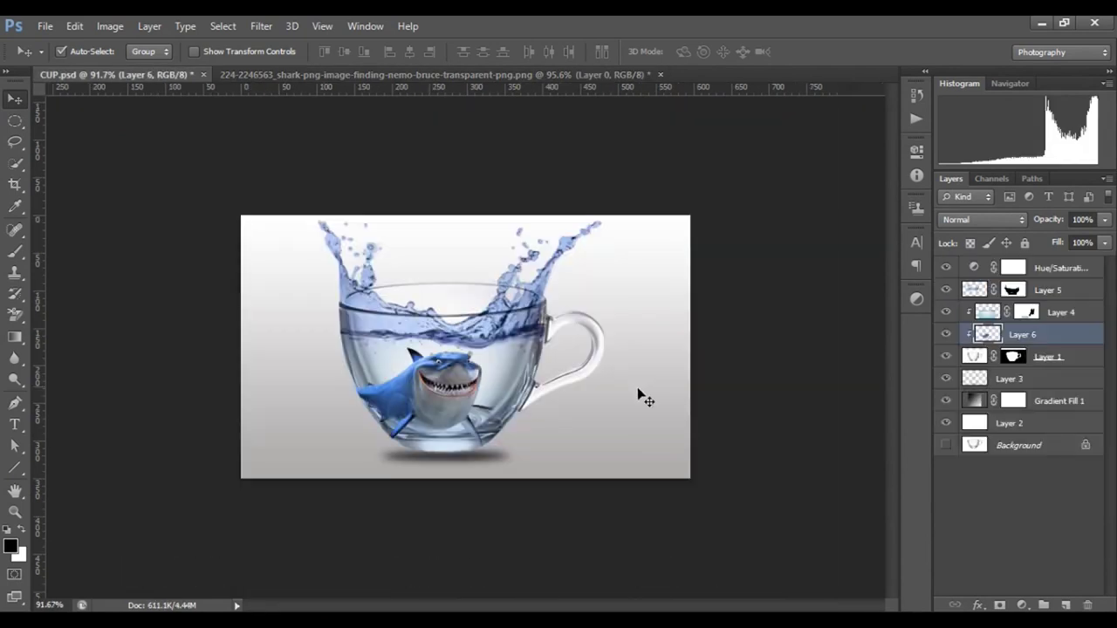
drag(1023, 340, 1002, 267)
- Scale the shark to about 69% inside the cup, then put Layer 6 beneath the water layers
key(ctrl+t)
mouse_move(484, 452)
mouse_down()
mouse_move(534, 434)
mouse_move(485, 401)
mouse_up()
mouse_move(463, 365)
mouse_down()
mouse_move(472, 388)
mouse_move(465, 378)
mouse_up()
key(Return)
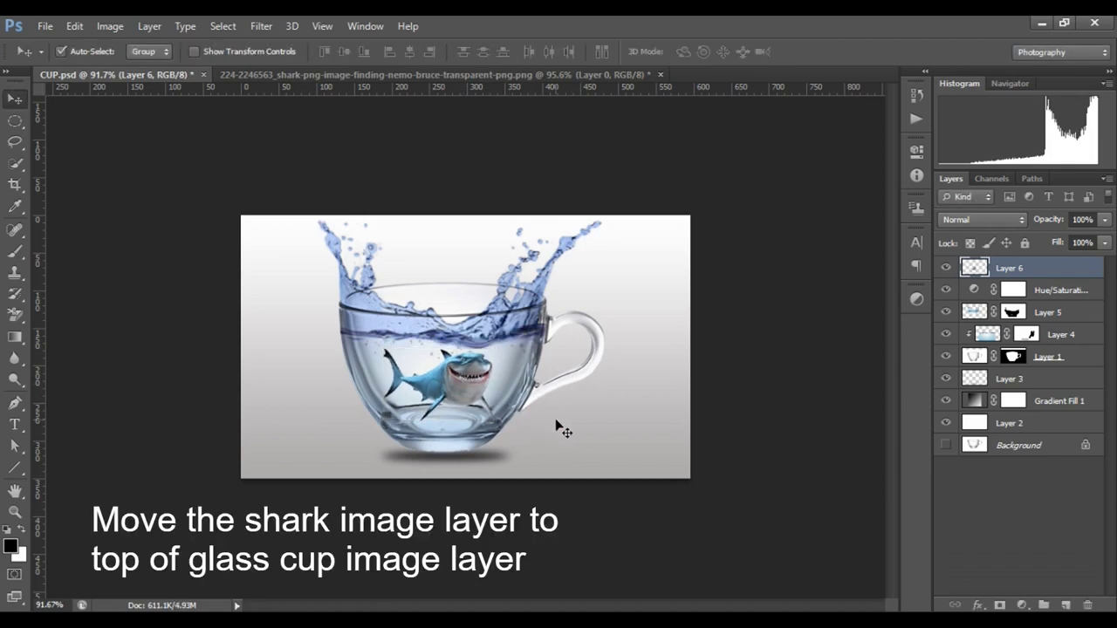
drag(1021, 273, 1016, 341)
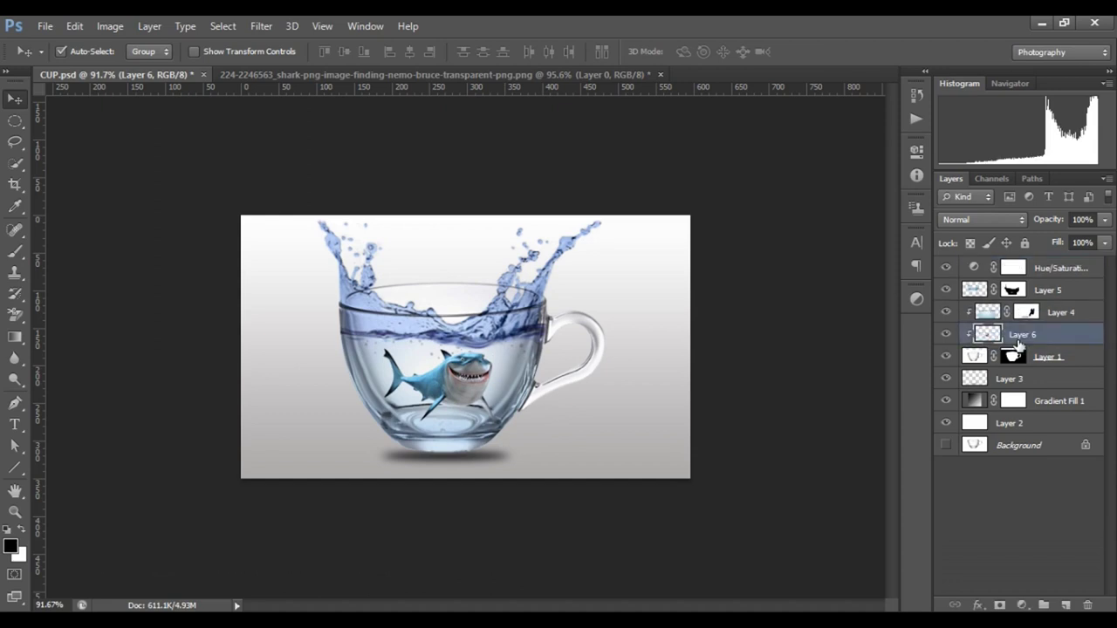
click(108, 25)
- Apply Auto Tone to the shark, shrink it to about 88%, and nudge it 12 px left
click(149, 93)
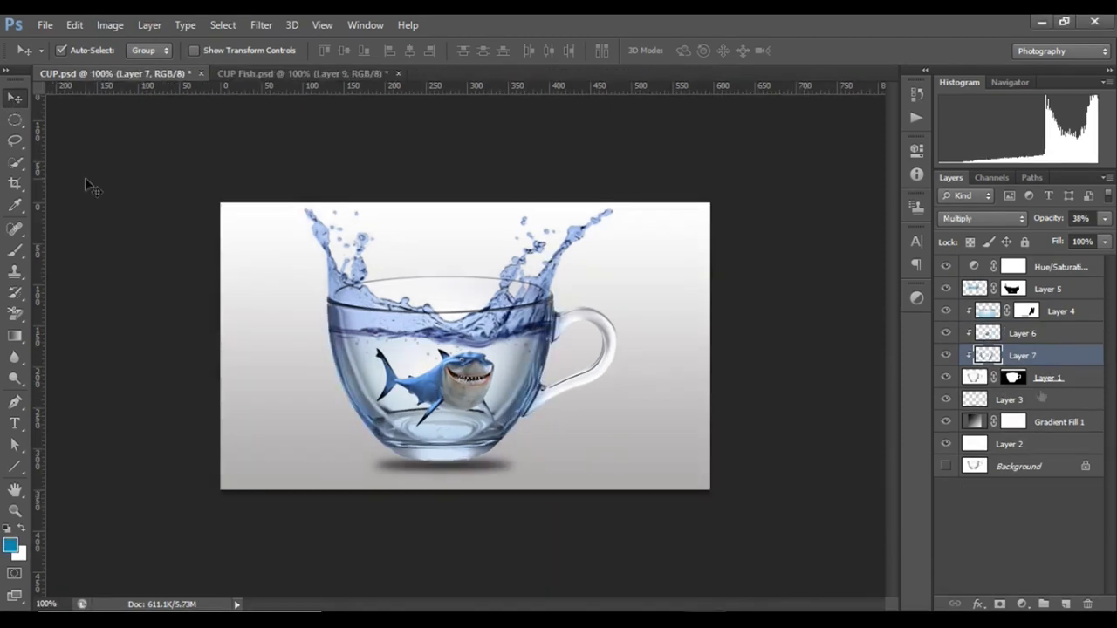
key(ctrl+t)
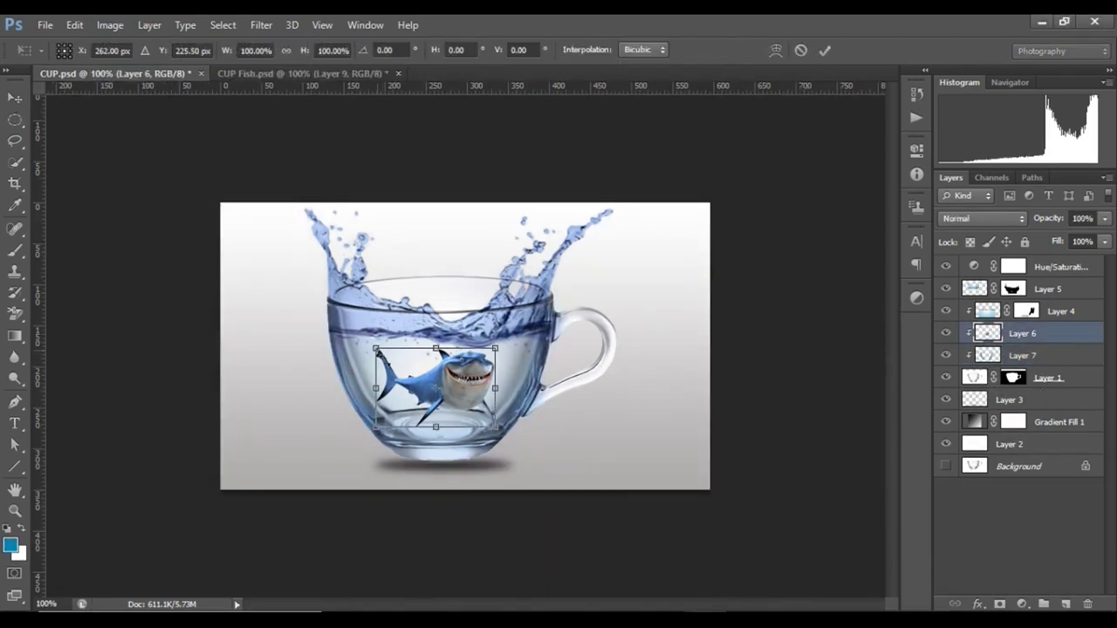
drag(376, 347, 390, 359)
drag(449, 393, 439, 393)
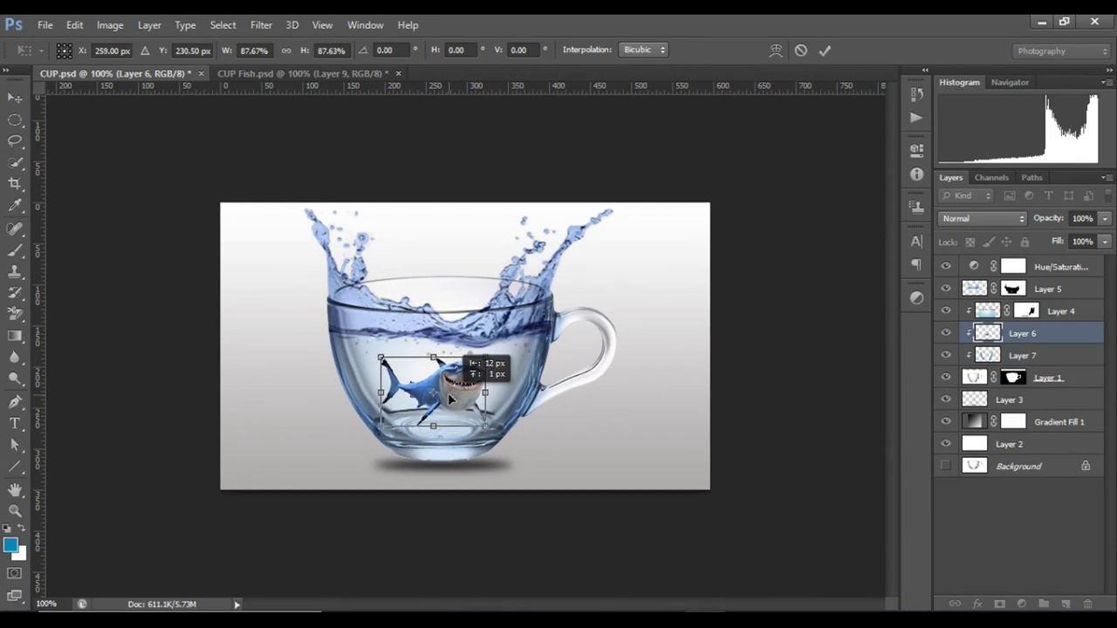
key(Return)
- Select the Hue/Saturation adjustment layer and lower Hue to +2 and Saturation to -7
key(alt+])
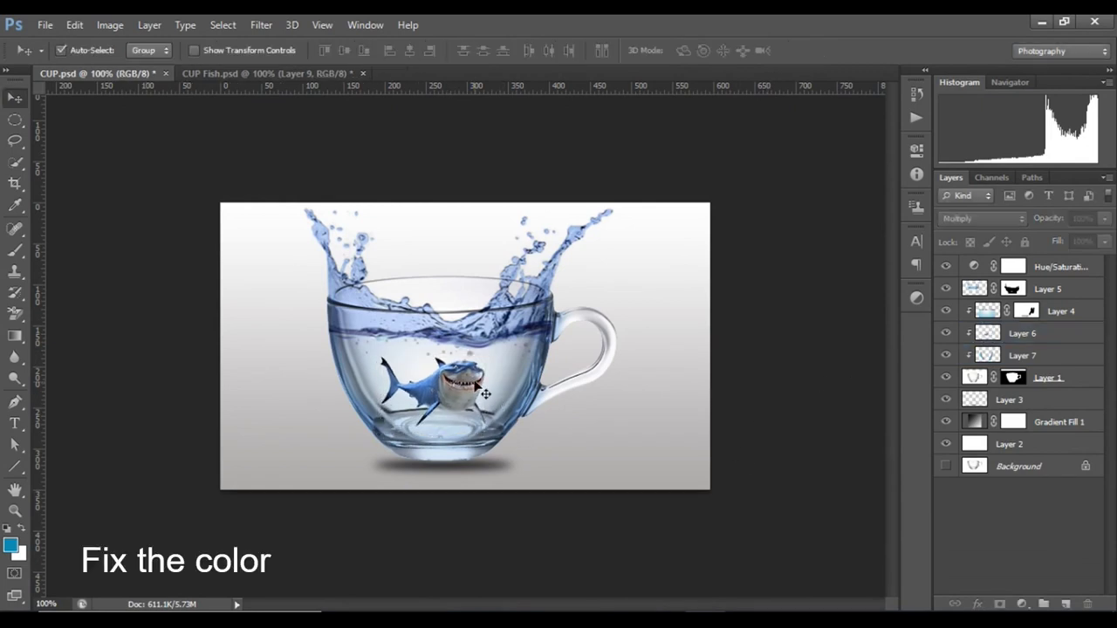
key(alt+])
key(alt+])
drag(813, 252, 800, 283)
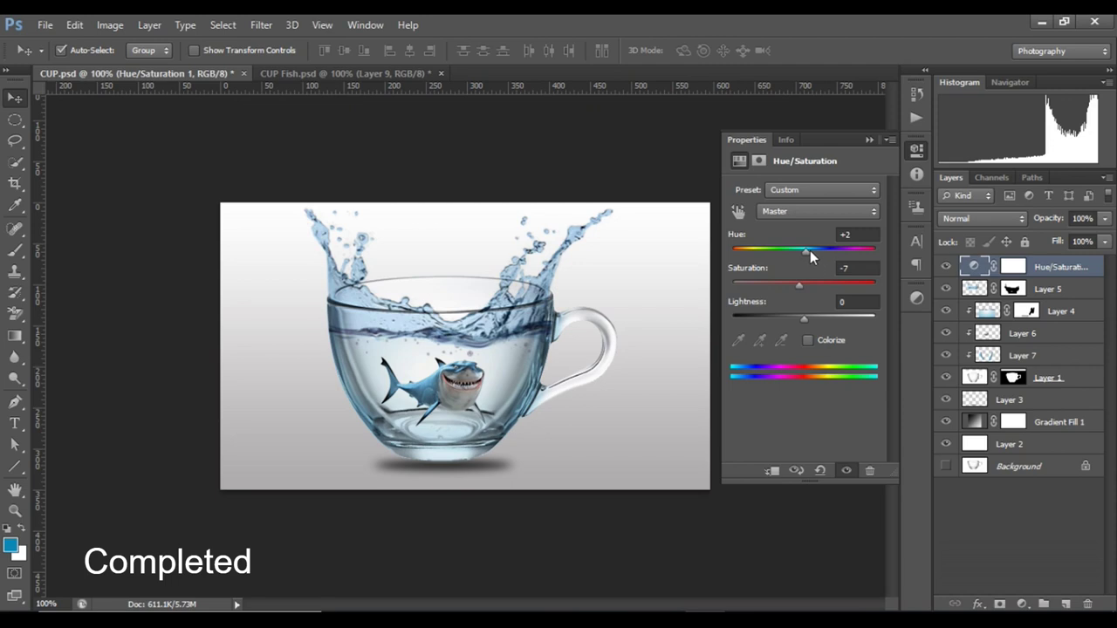
- Drag the Hue slider to -5, keeping Saturation at -7
drag(809, 250, 802, 251)
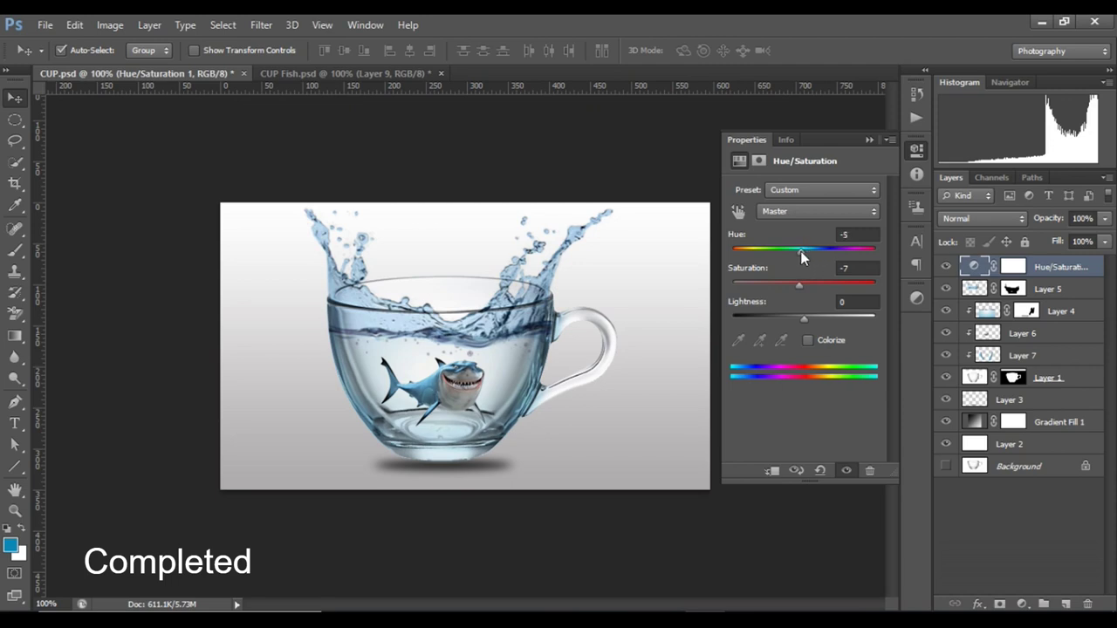